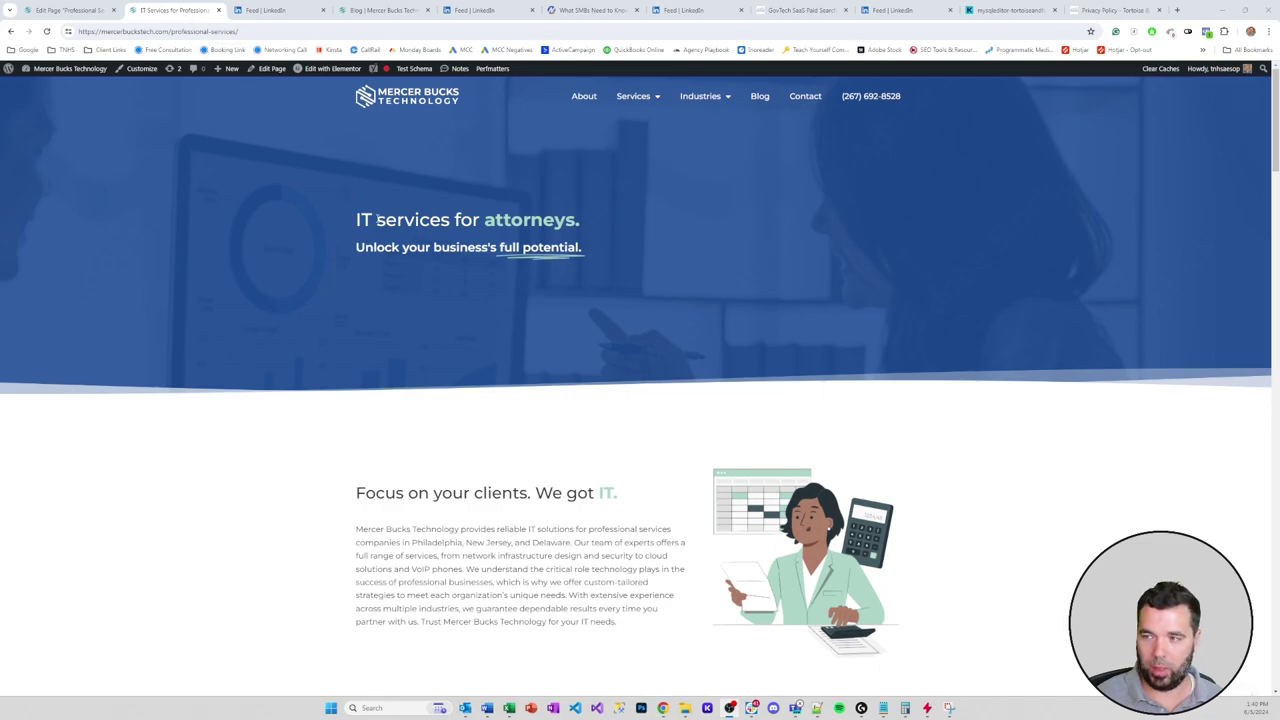
# Examine the IT Services for Professional Services page, including its hero banner, illustrations and H&R Block testimonial image
pyautogui.scroll(-7, 678, 249)
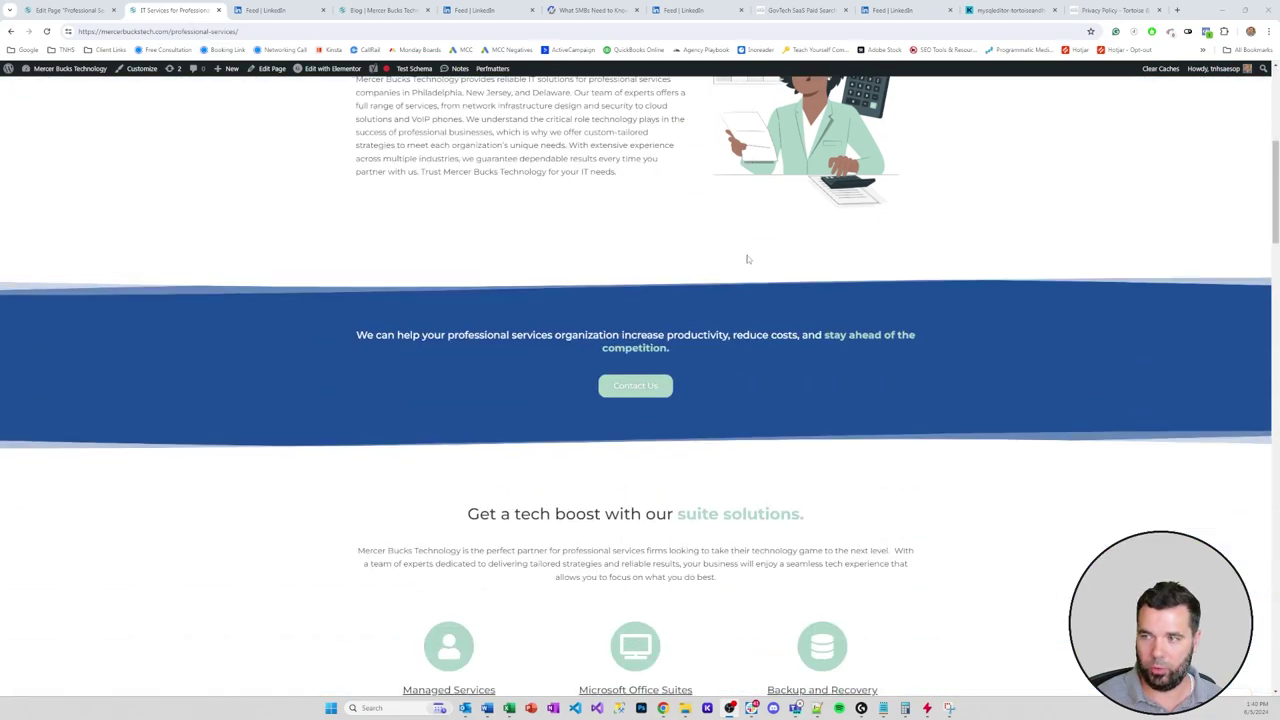
pyautogui.scroll(-8, 650, 308)
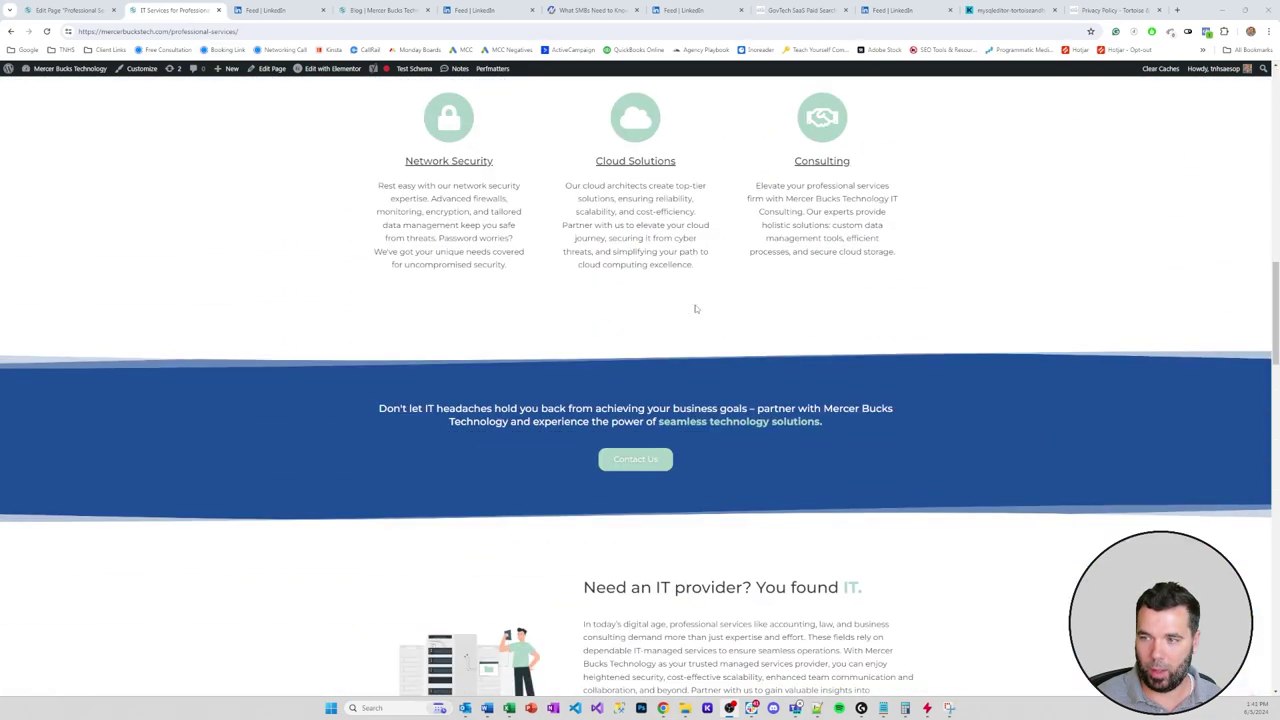
pyautogui.scroll(-5, 823, 222)
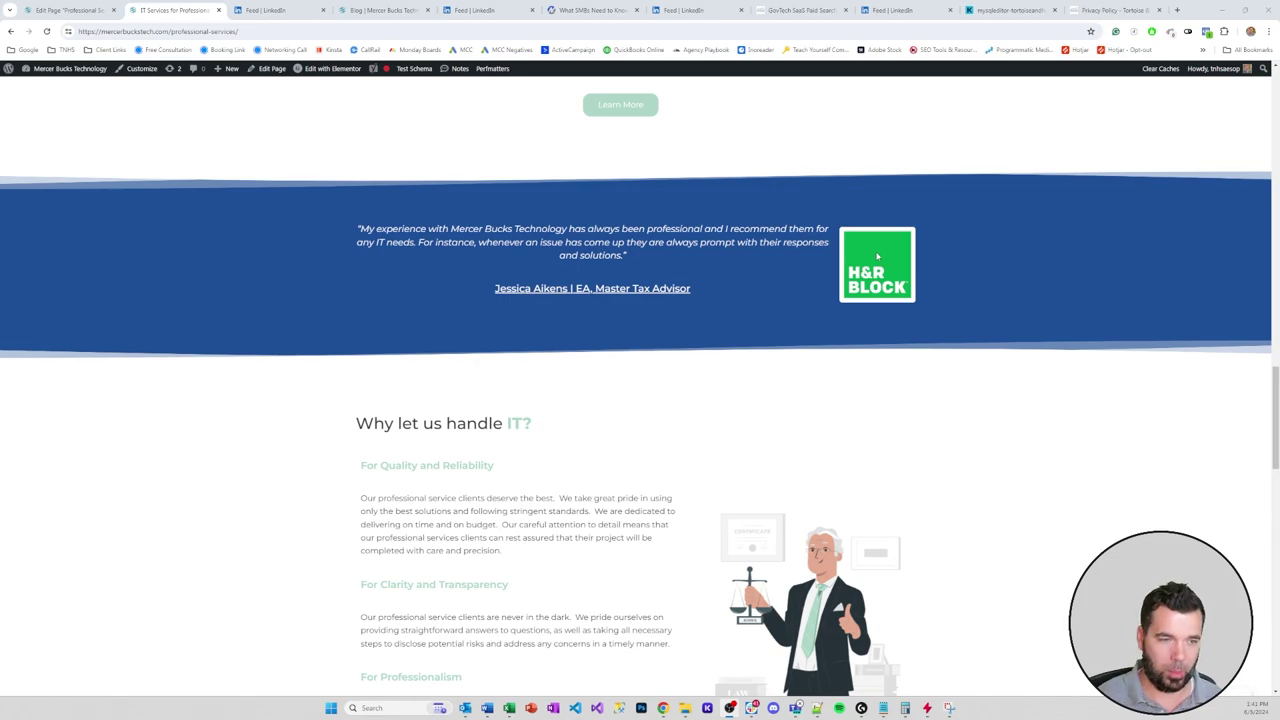
pyautogui.scroll(-2, 815, 282)
pyautogui.scroll(-8, 588, 322)
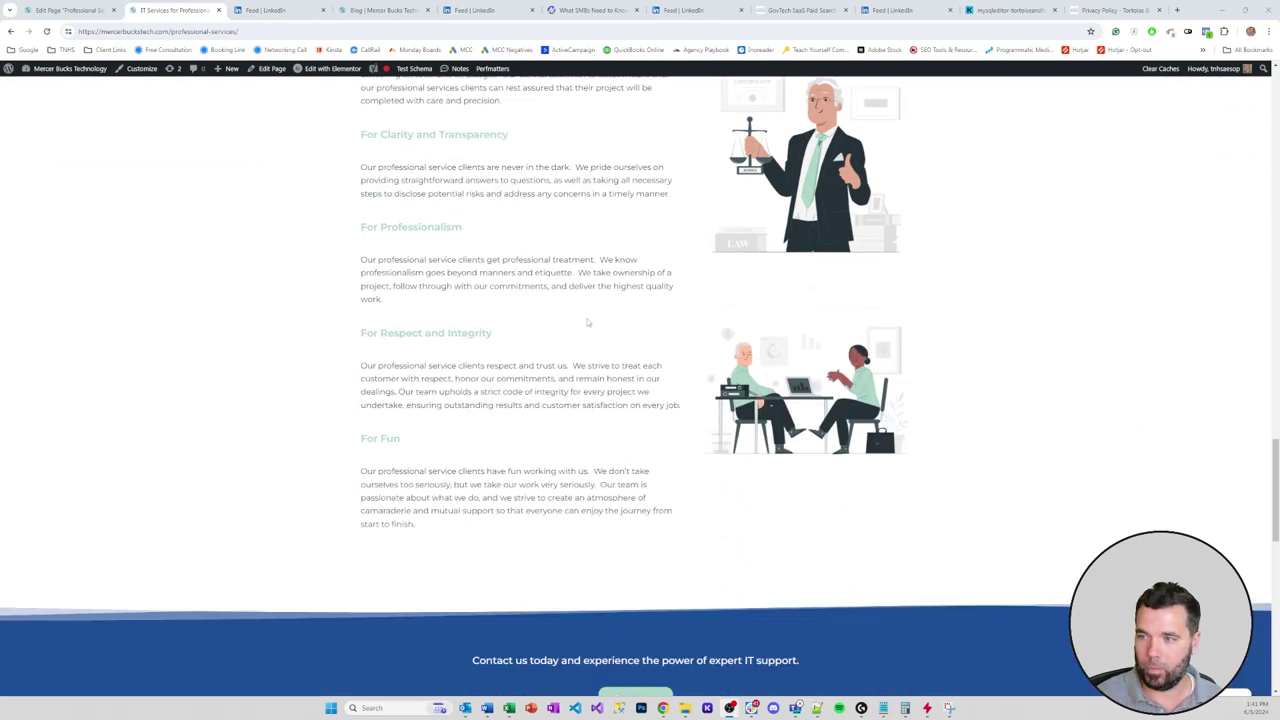
pyautogui.scroll(-4, 588, 322)
pyautogui.scroll(18, 588, 322)
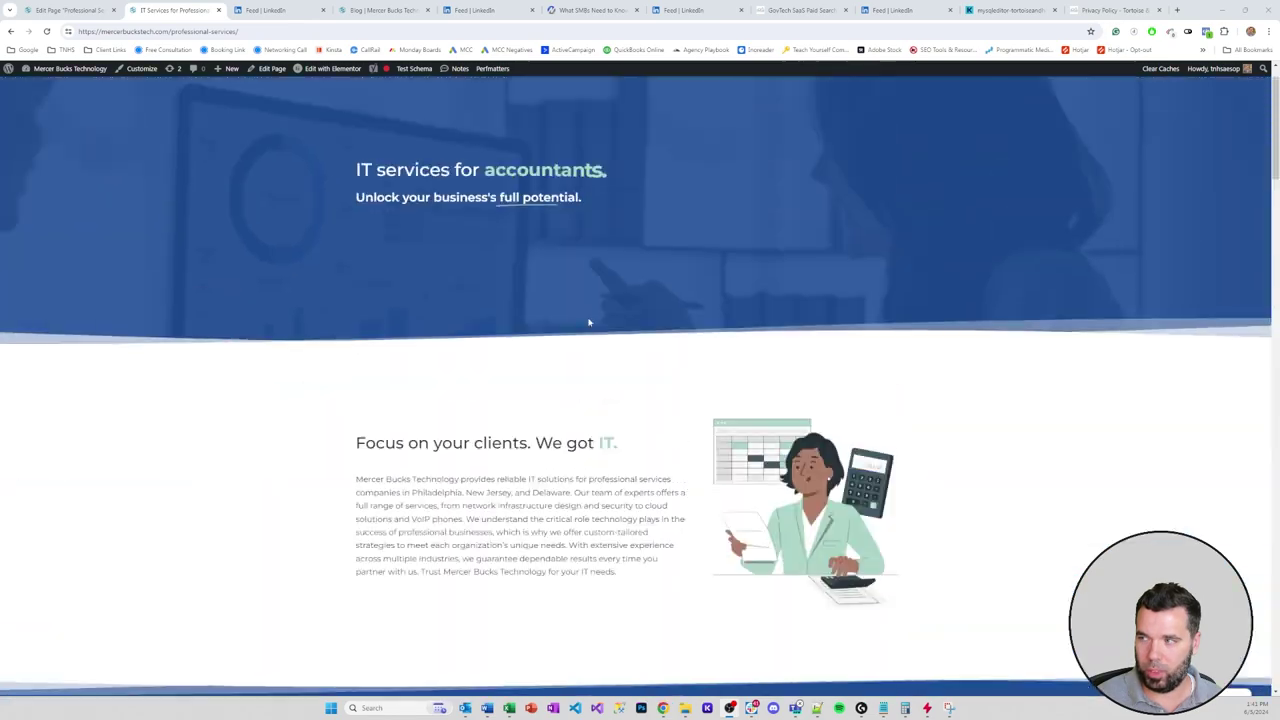
# Check the Professional Services page's featured image setting in the page editor, and examine the image in its LinkedIn post preview
pyautogui.click(68, 10)
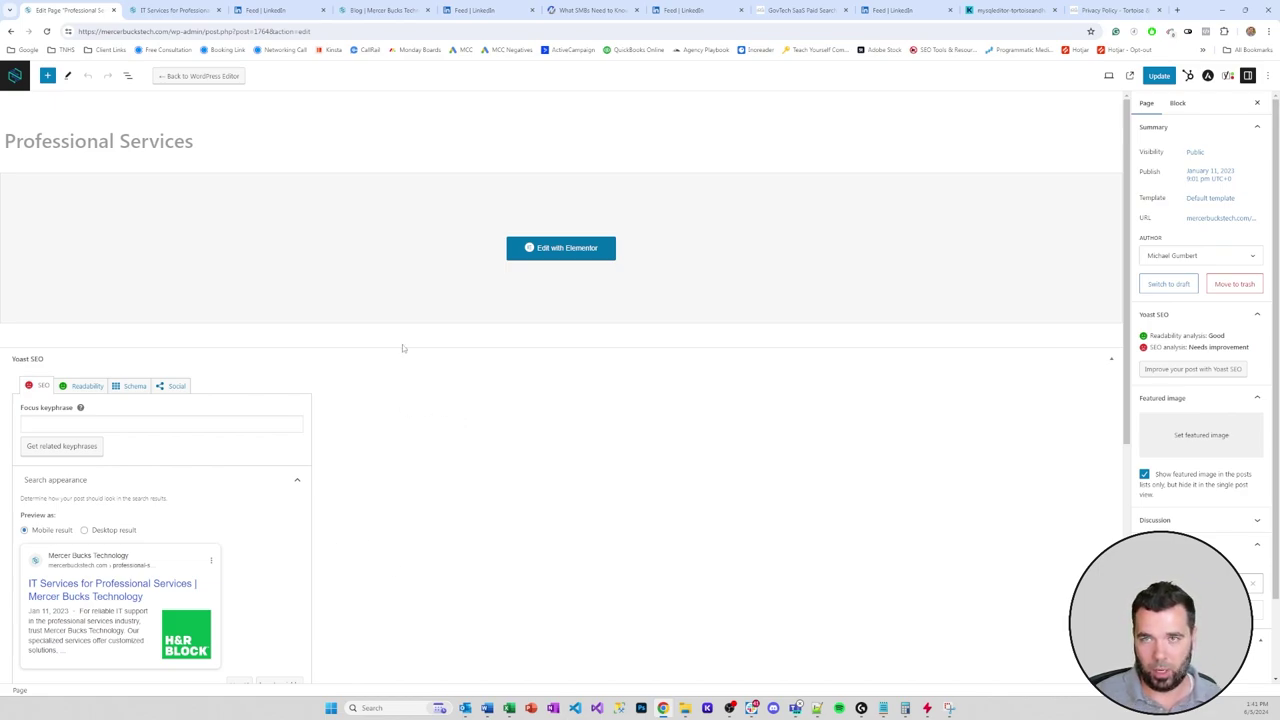
pyautogui.click(278, 12)
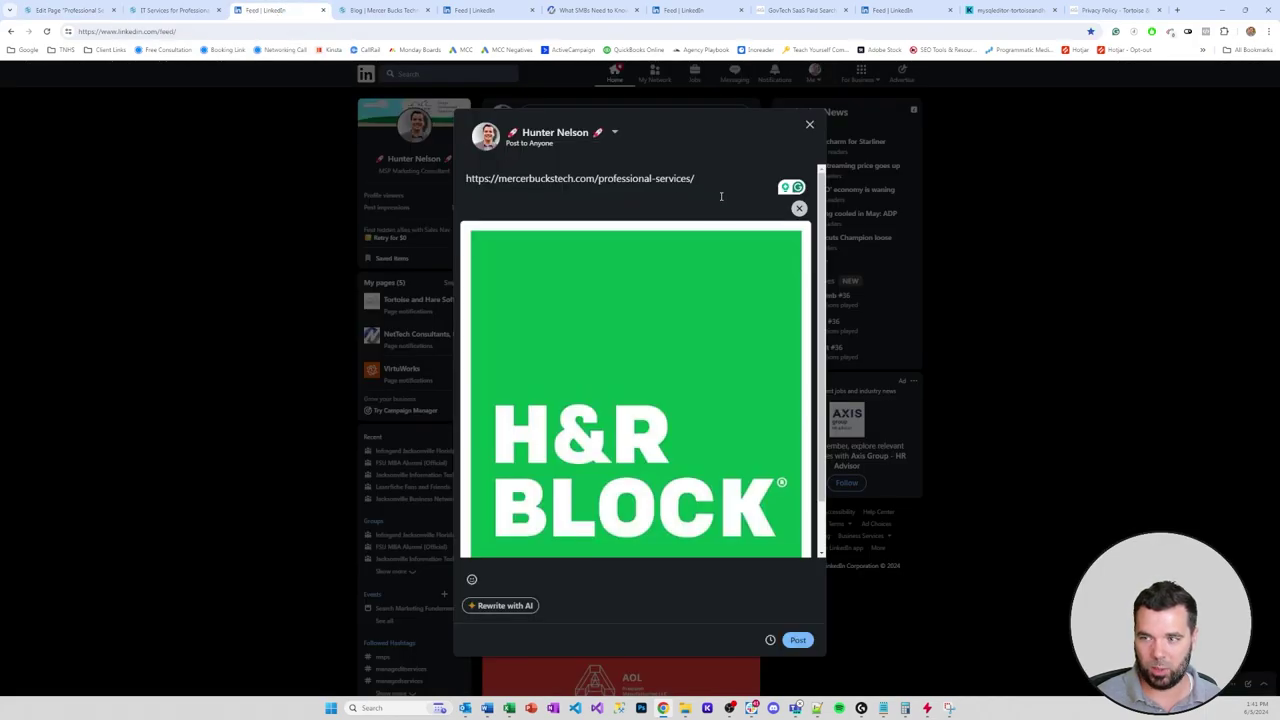
pyautogui.scroll(-1, 700, 280)
pyautogui.scroll(1, 699, 288)
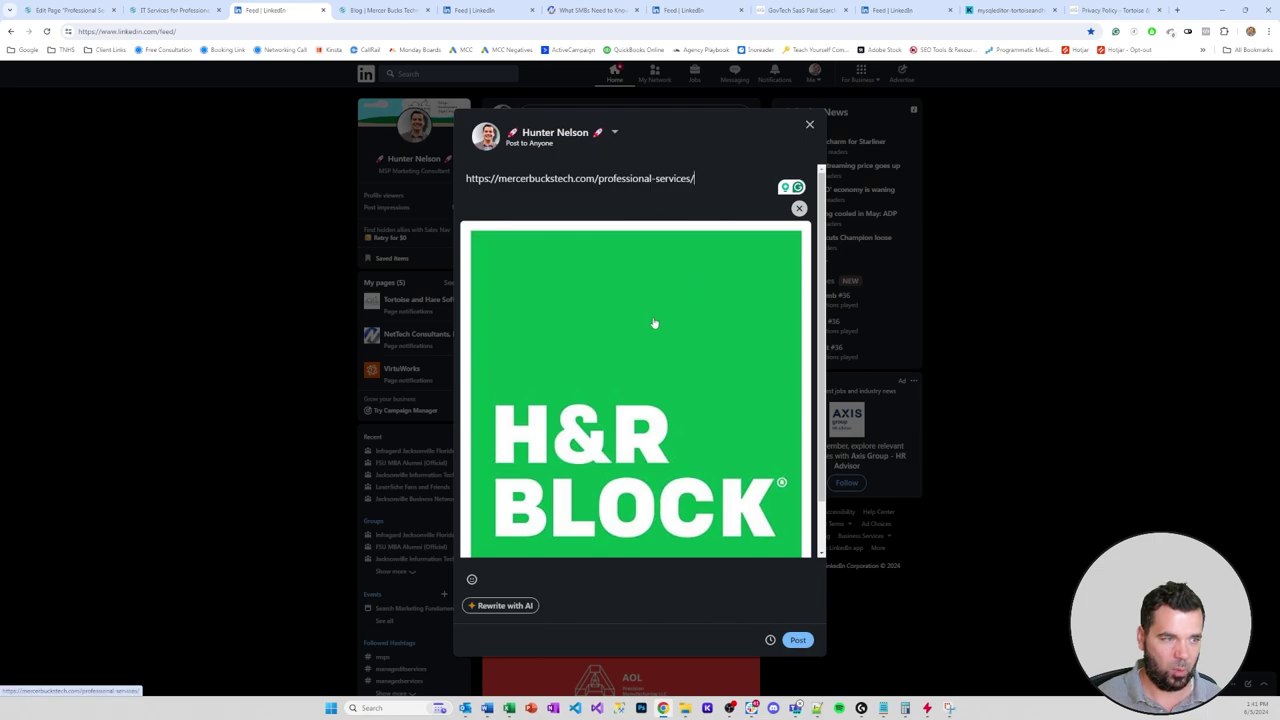
pyautogui.scroll(-1, 652, 340)
pyautogui.scroll(1, 652, 345)
pyautogui.scroll(-1, 652, 345)
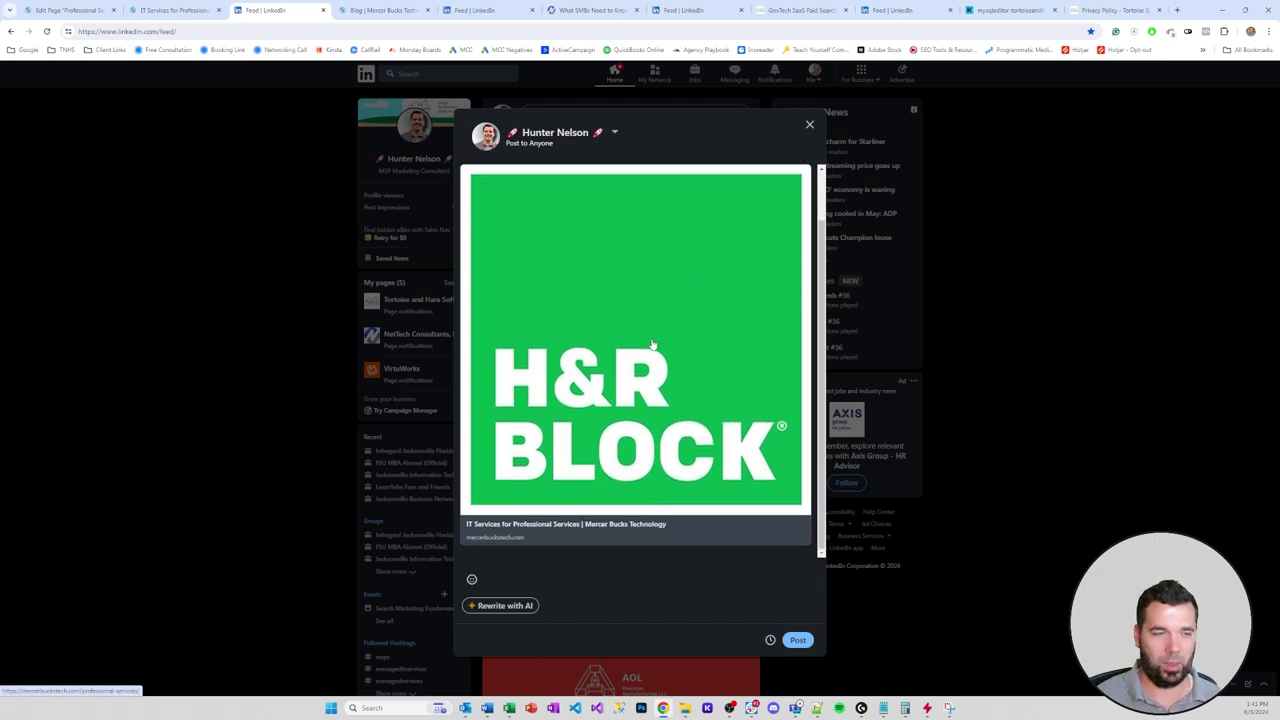
pyautogui.scroll(1, 652, 345)
pyautogui.scroll(-1, 652, 345)
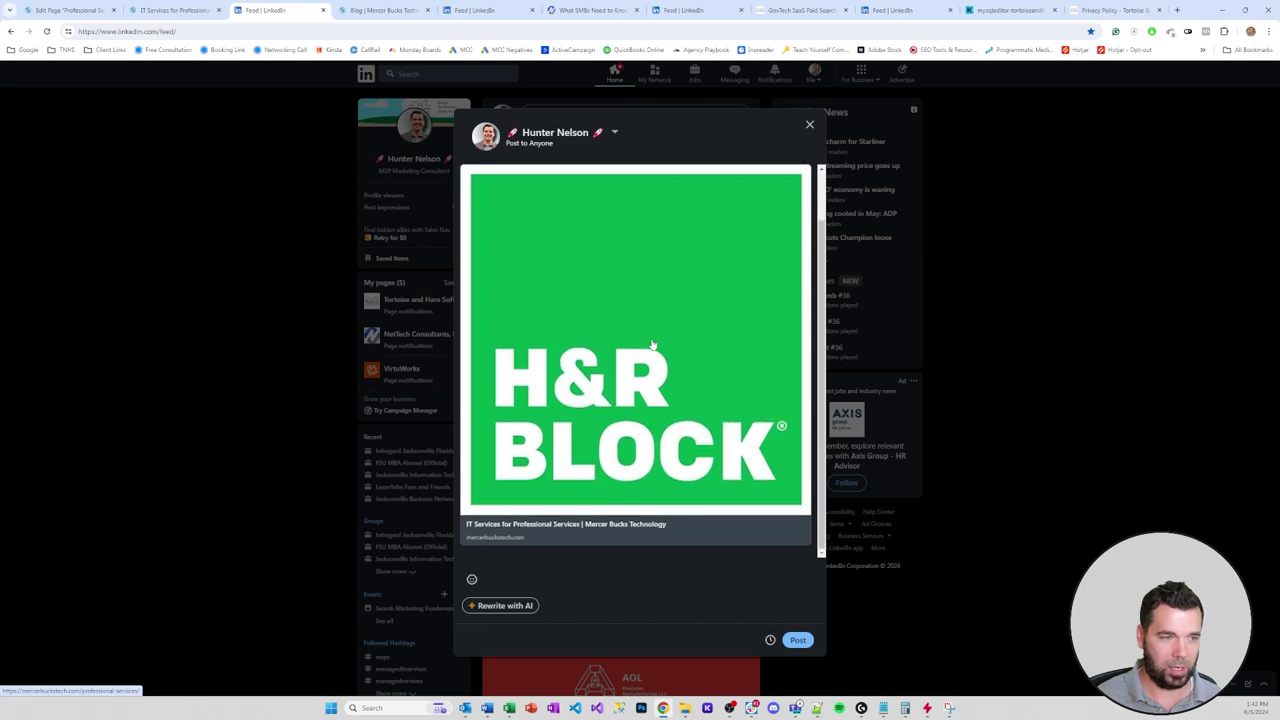
# Open the Managed IT Support page in the standard WordPress page editor, not Elementor, to check its featured image
pyautogui.click(374, 19)
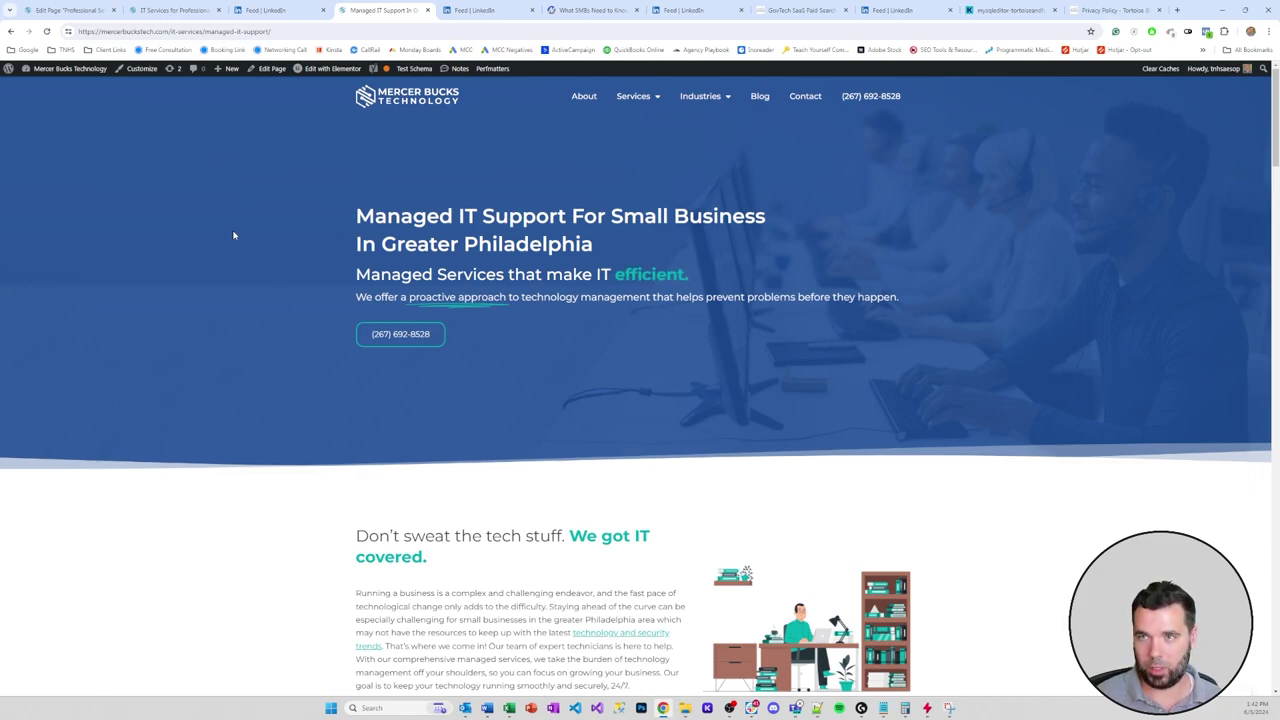
pyautogui.moveTo(320, 72)
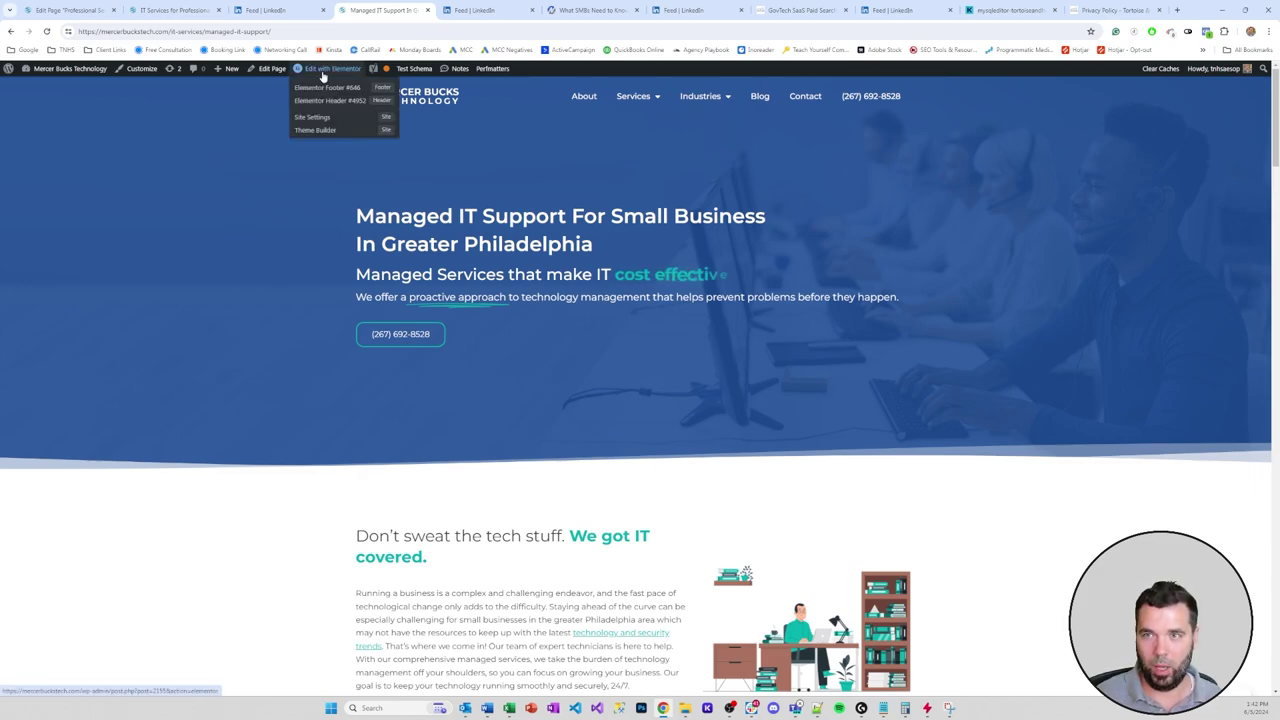
pyautogui.click(320, 73)
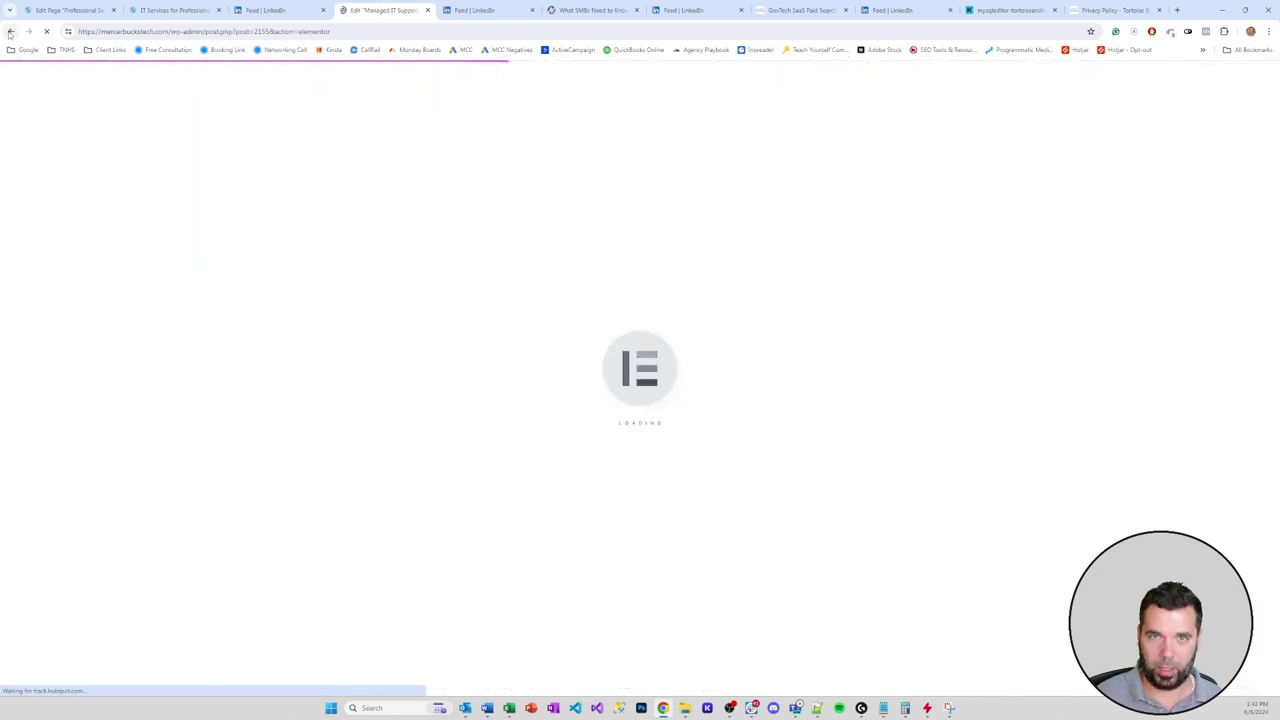
pyautogui.hotkey('alt', 'Left')
pyautogui.click(256, 75)
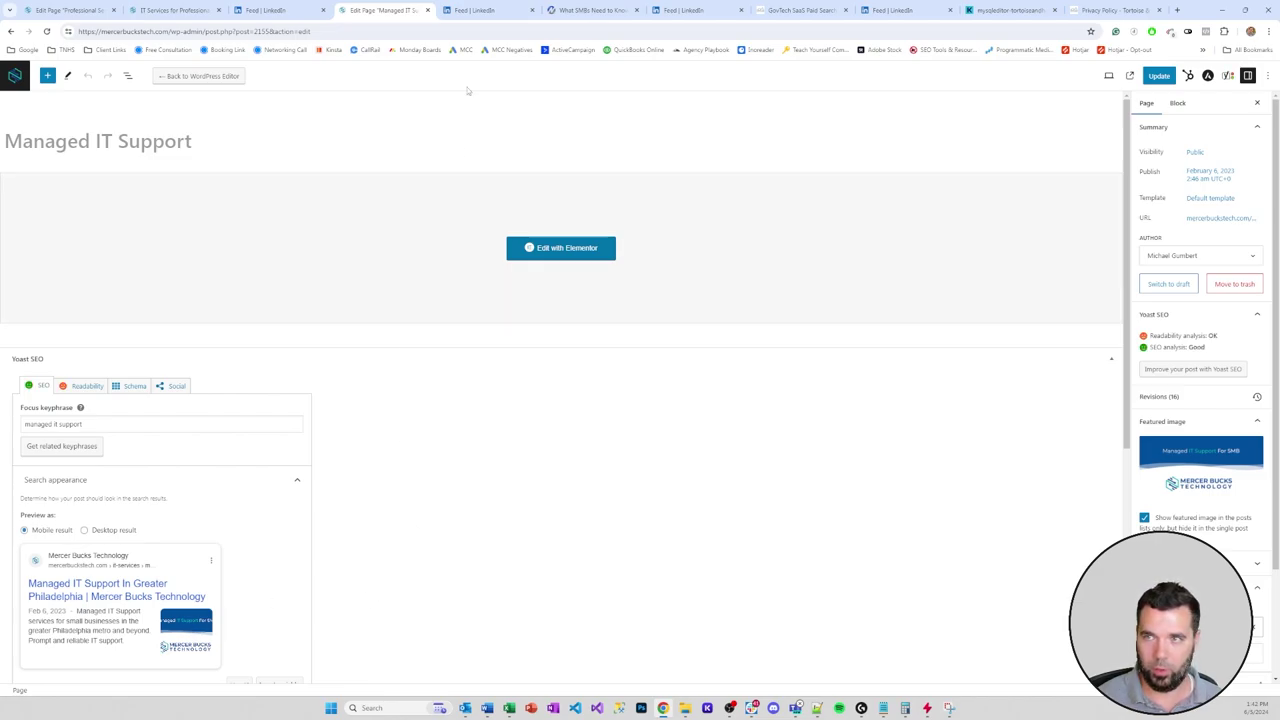
# Compare the LinkedIn post preview for the managed-it-support link with the live Managed IT Support page
pyautogui.click(475, 10)
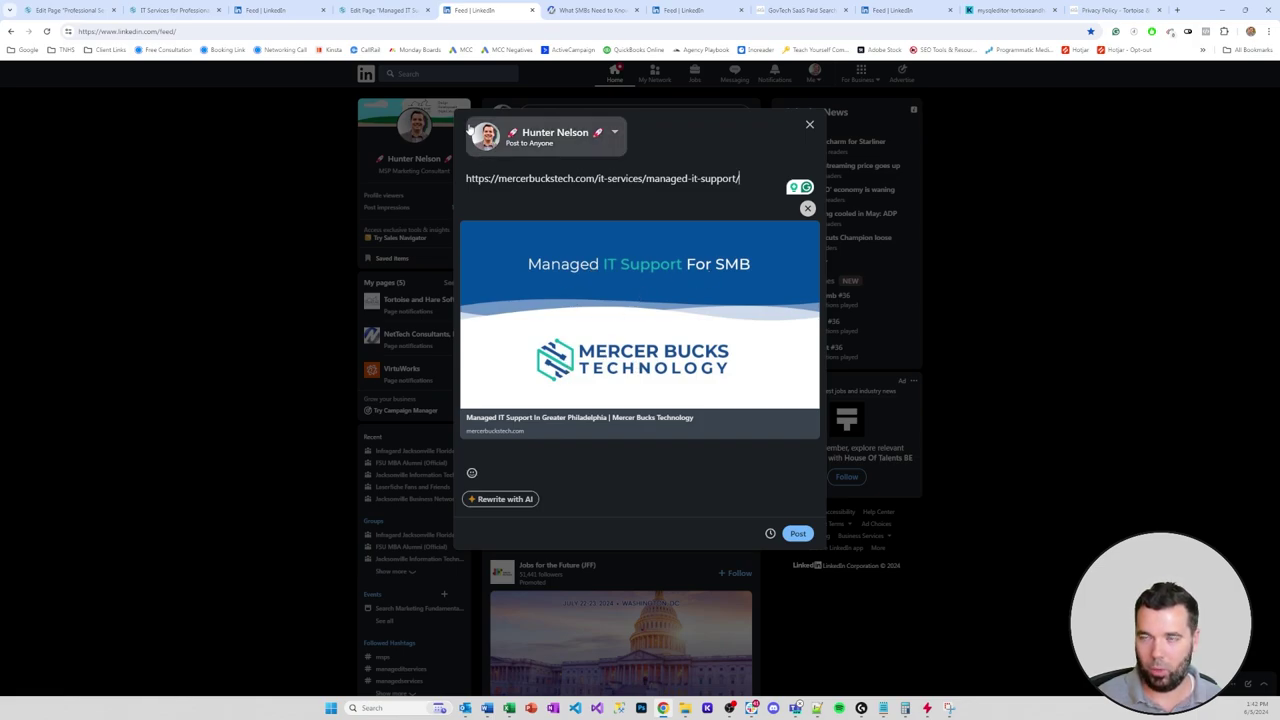
pyautogui.click(406, 10)
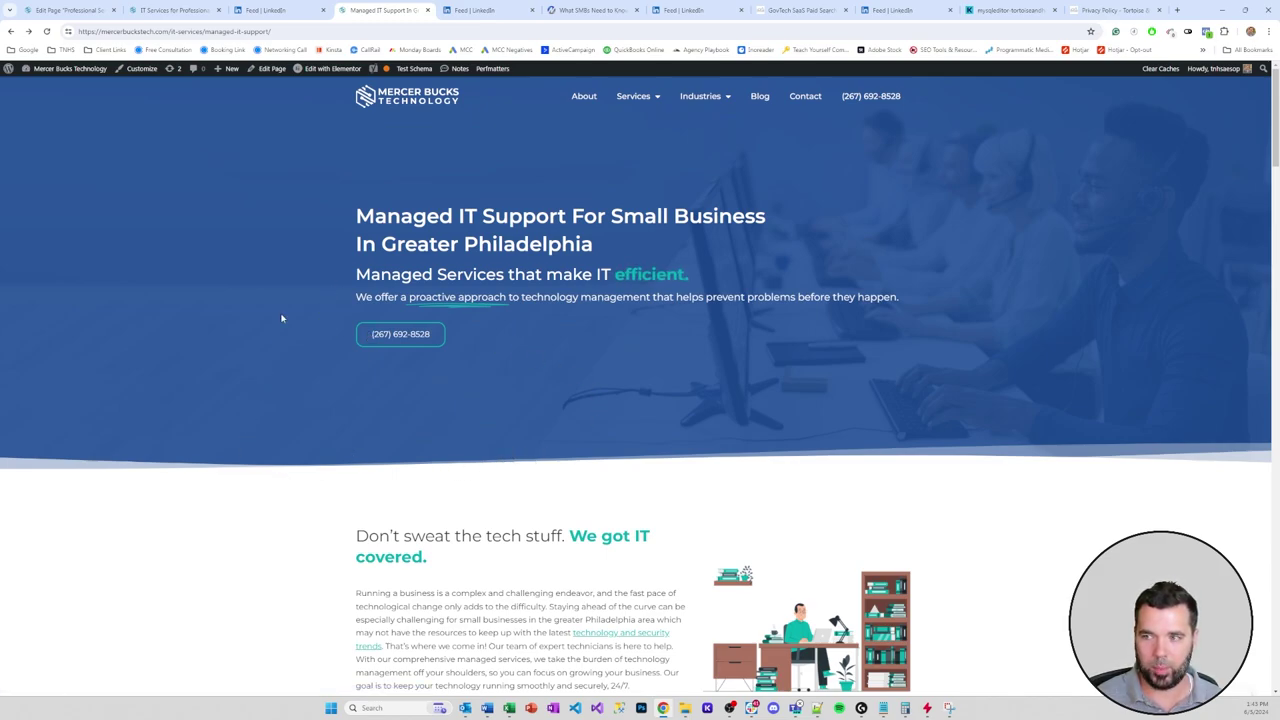
pyautogui.click(478, 12)
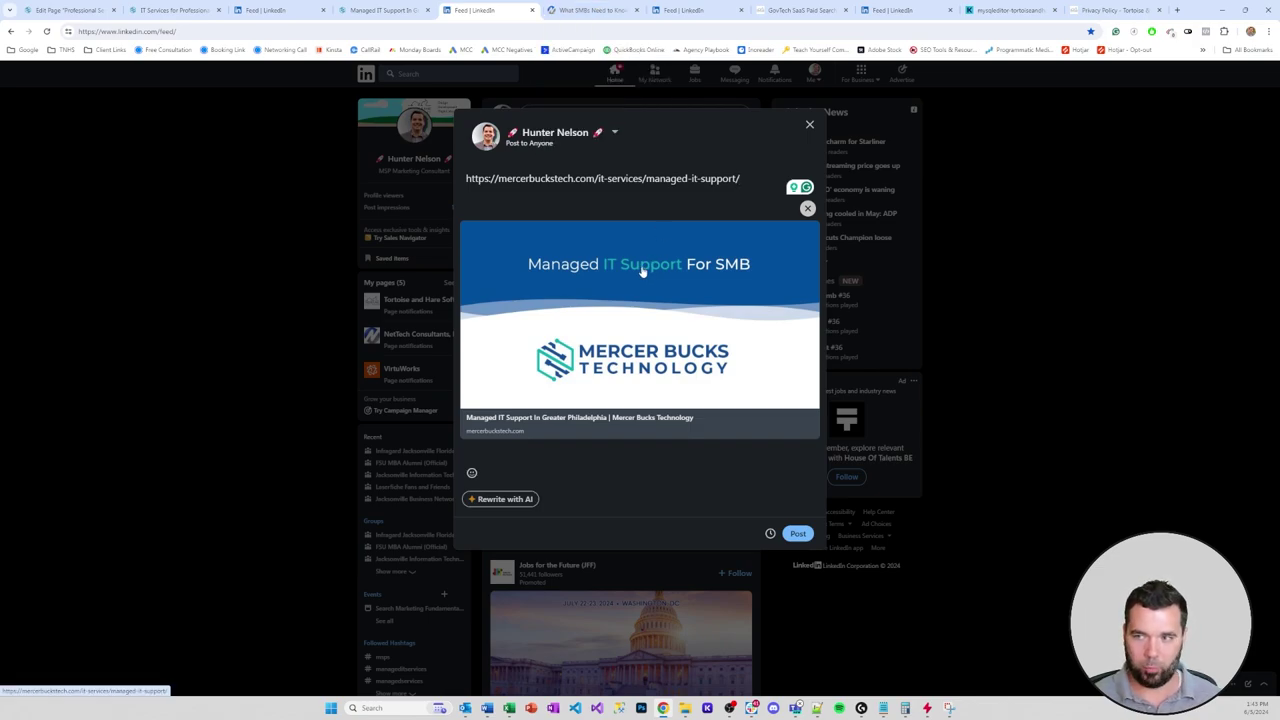
# Examine the LinkedIn preview of the NetTech MGM hack blog post and the GovTech SaaS Paid Search Advertising Case Study page
pyautogui.click(588, 11)
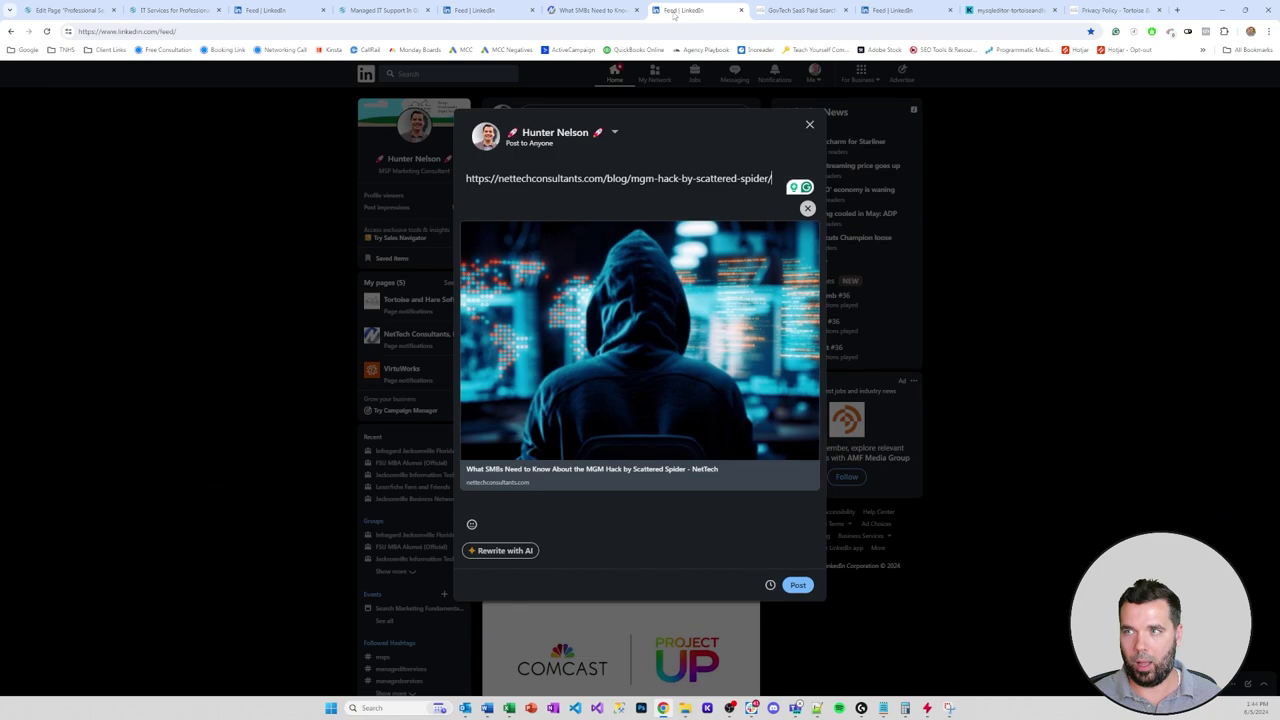
pyautogui.click(685, 10)
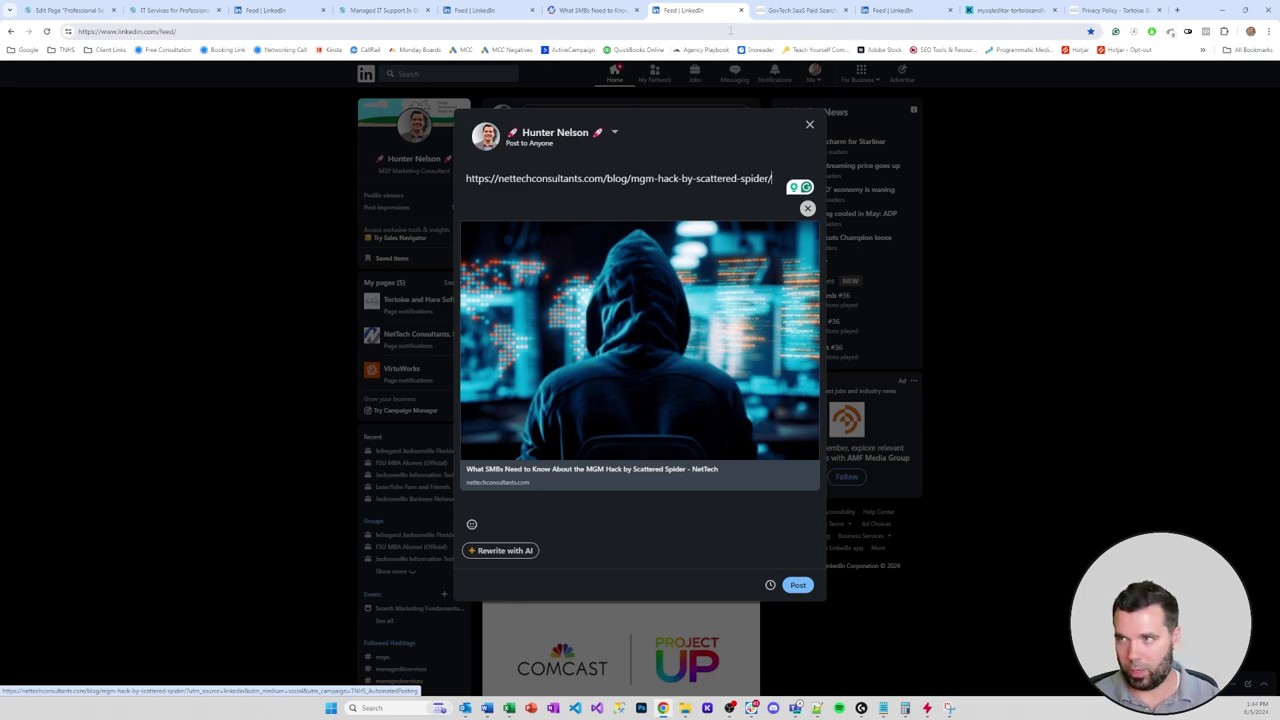
pyautogui.click(779, 9)
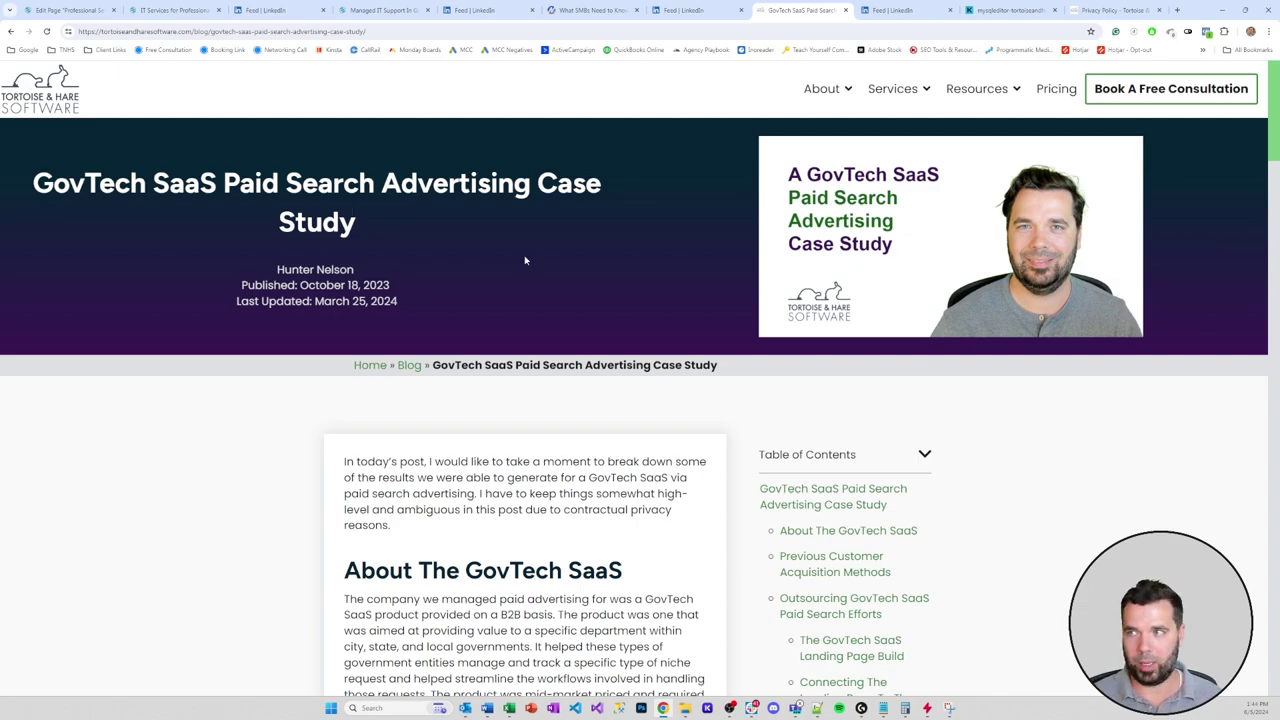
pyautogui.click(888, 9)
pyautogui.click(818, 9)
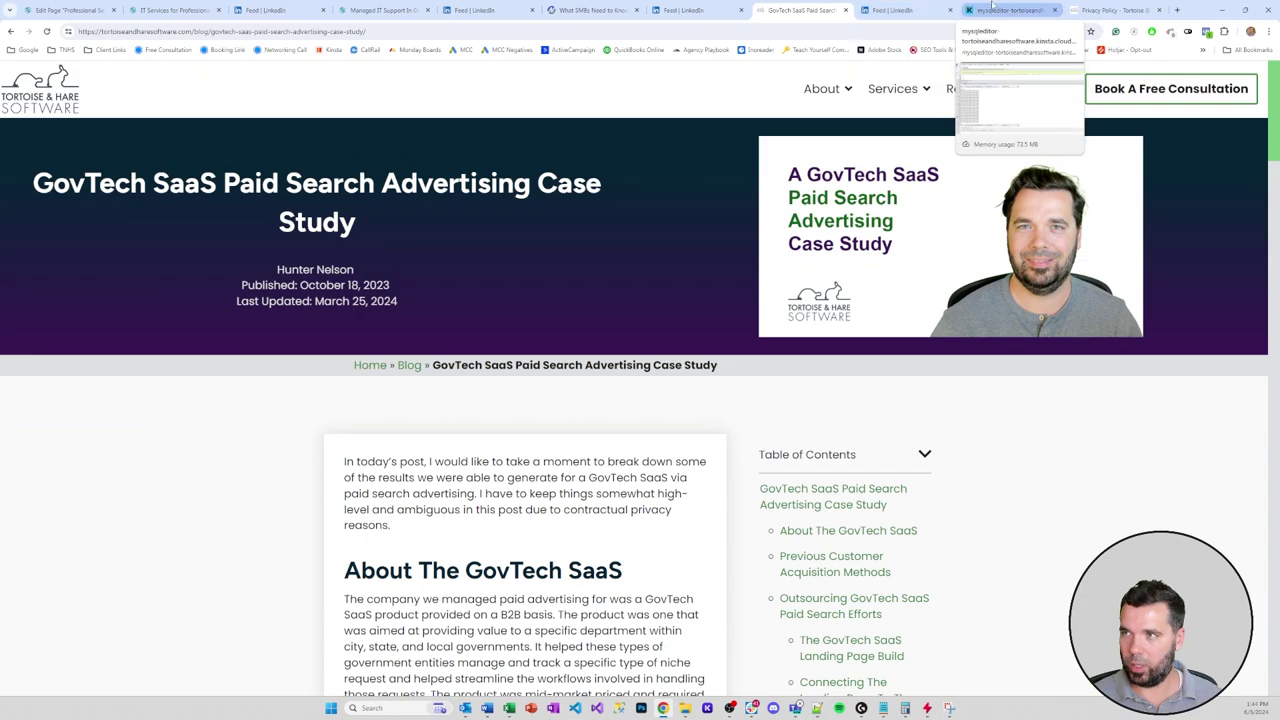
# Examine the Managed IT Support page's images from the hero to the footer and compare them with its LinkedIn post preview
pyautogui.click(410, 8)
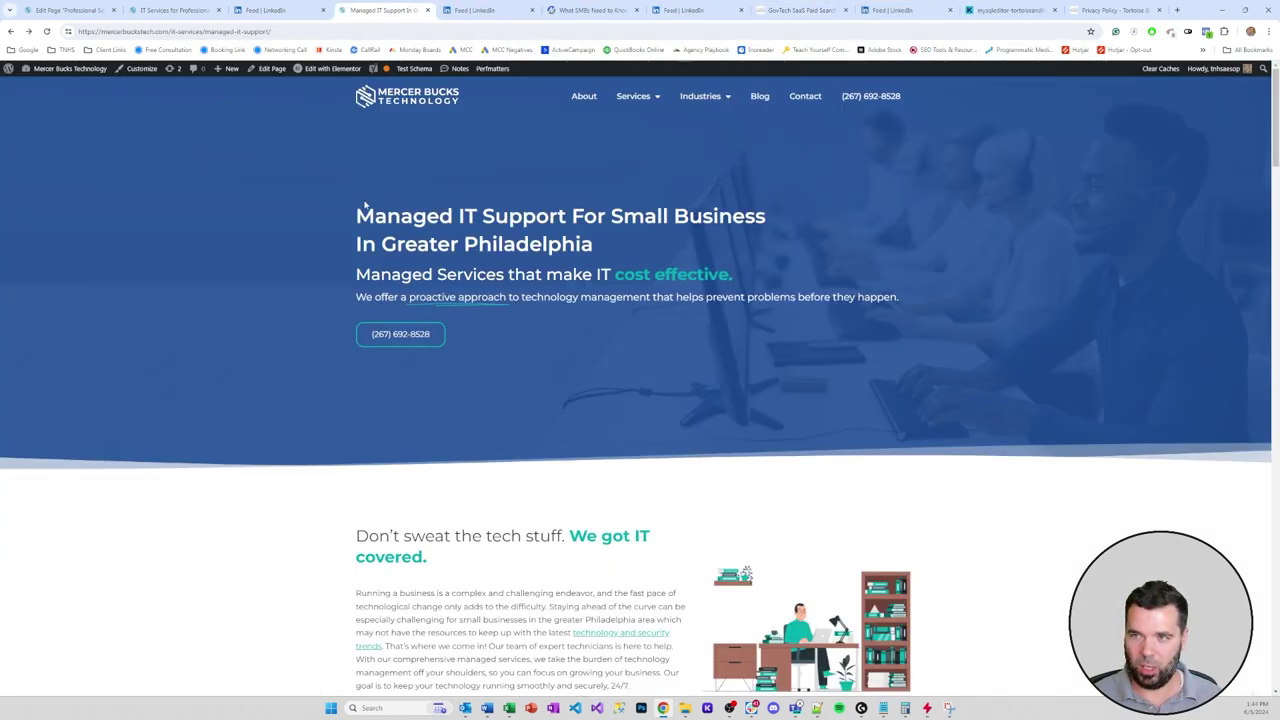
pyautogui.scroll(-15, 343, 220)
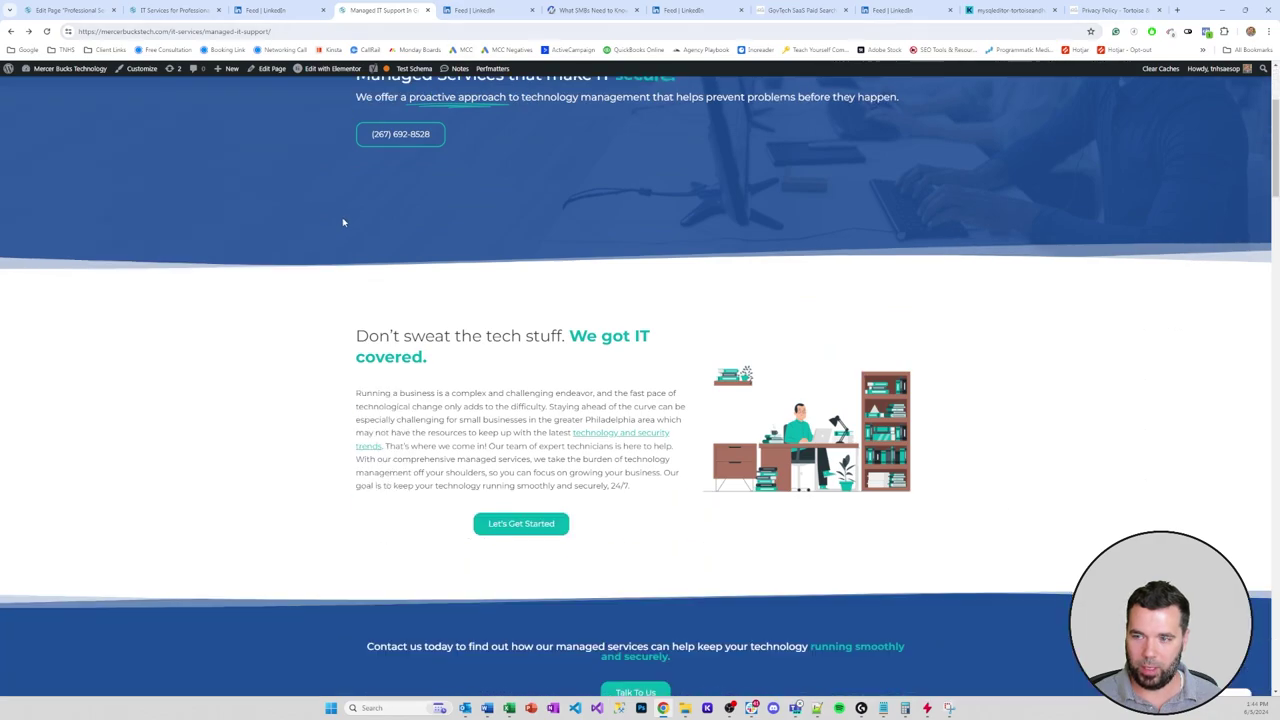
pyautogui.scroll(-20, 310, 250)
pyautogui.scroll(-3, 310, 250)
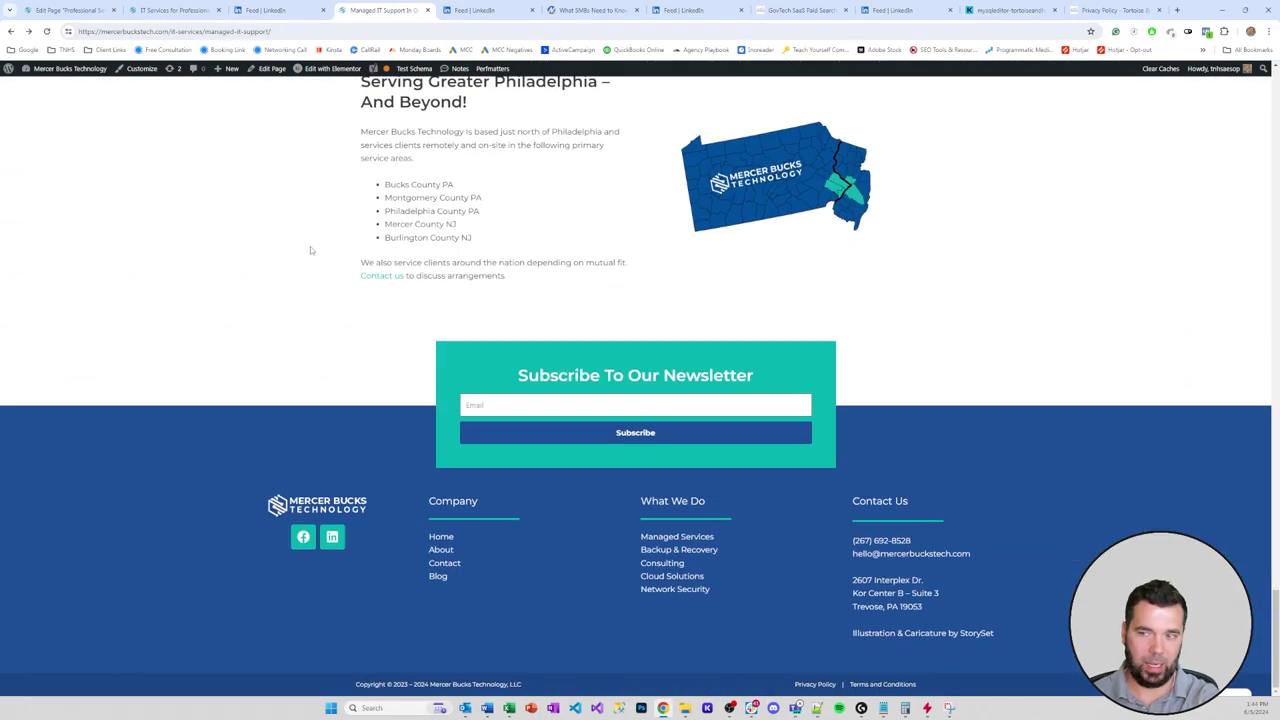
pyautogui.scroll(15, 310, 250)
pyautogui.scroll(15, 313, 250)
pyautogui.scroll(3, 313, 250)
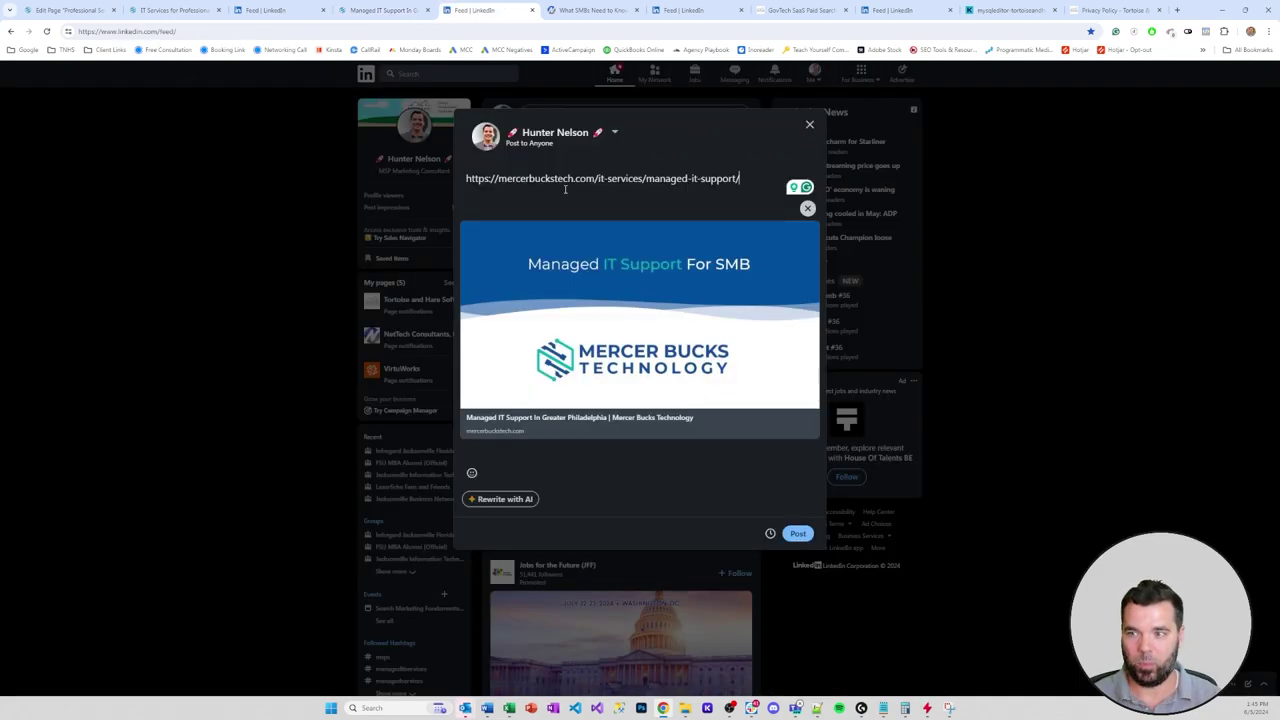
pyautogui.hotkey('ctrl', 'shift', 'Tab')
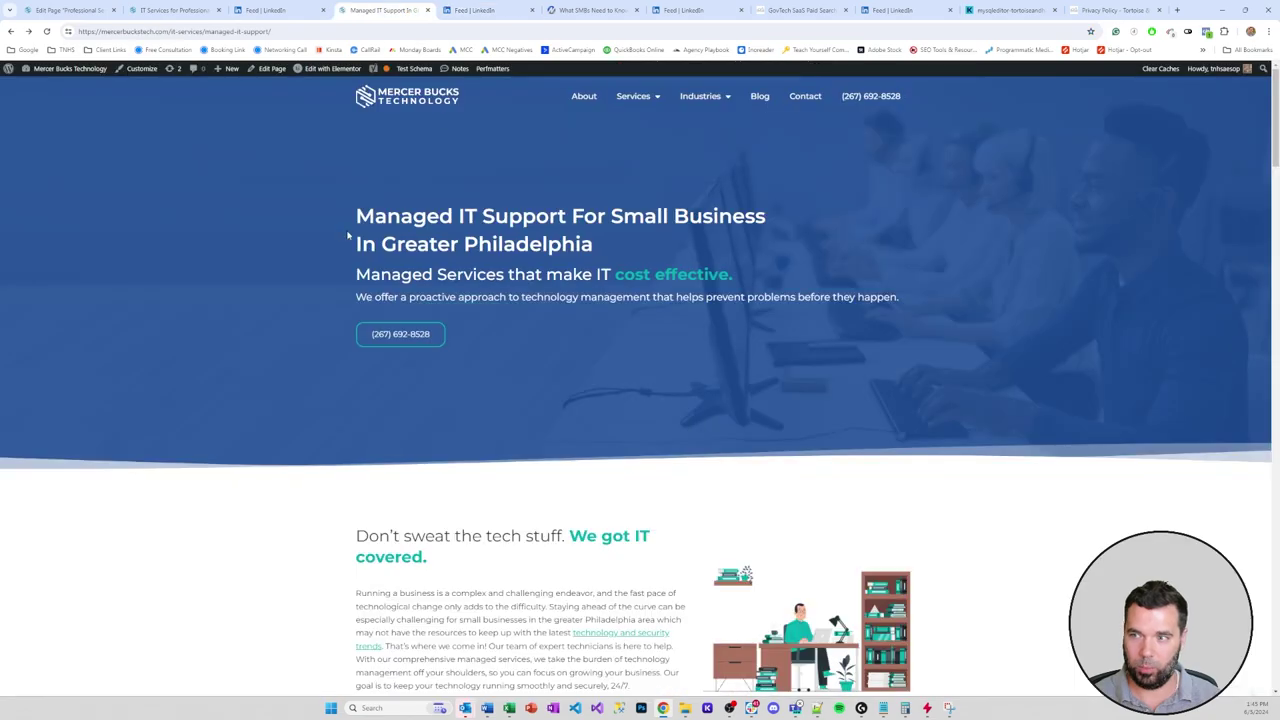
pyautogui.scroll(-14, 305, 236)
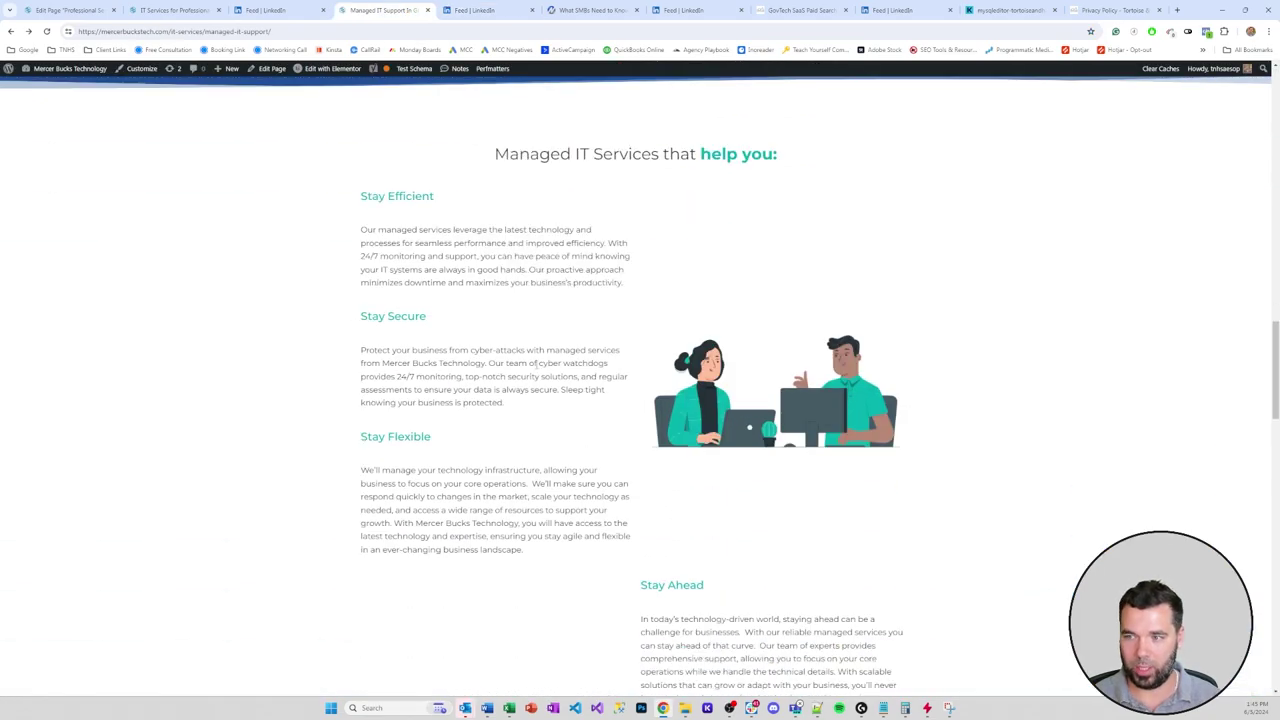
pyautogui.scroll(-15, 537, 365)
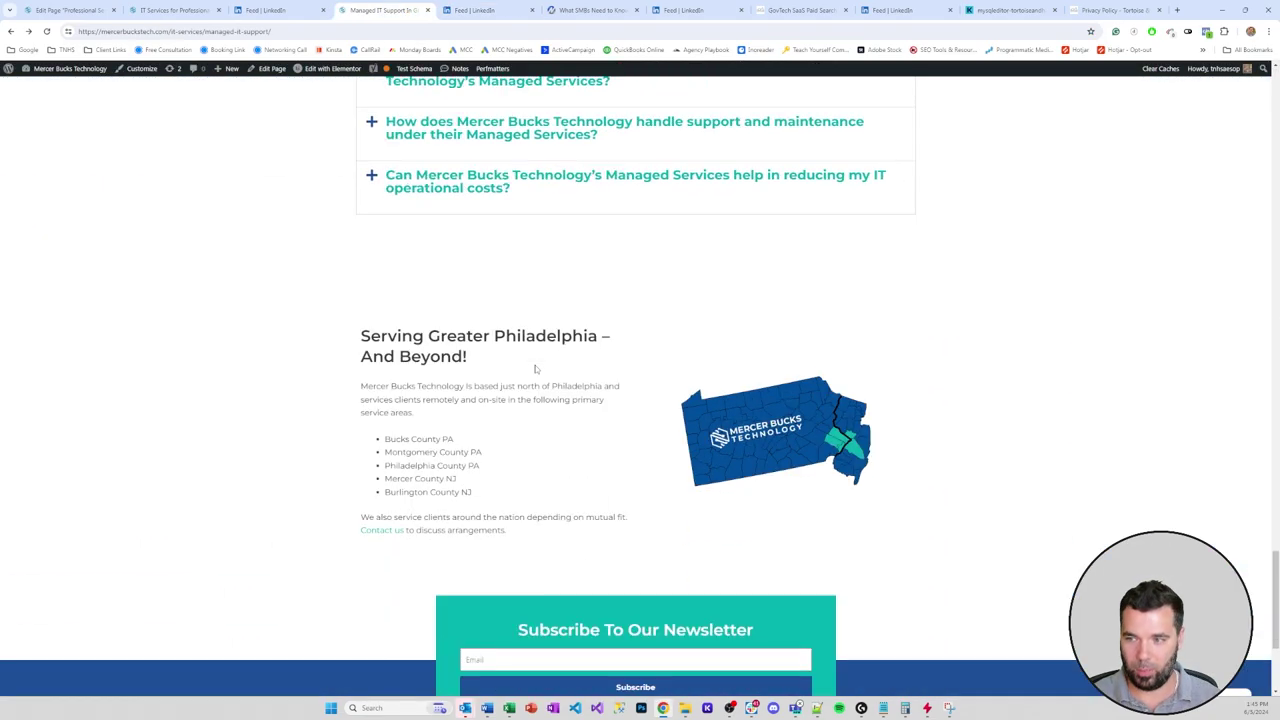
pyautogui.scroll(-2, 535, 368)
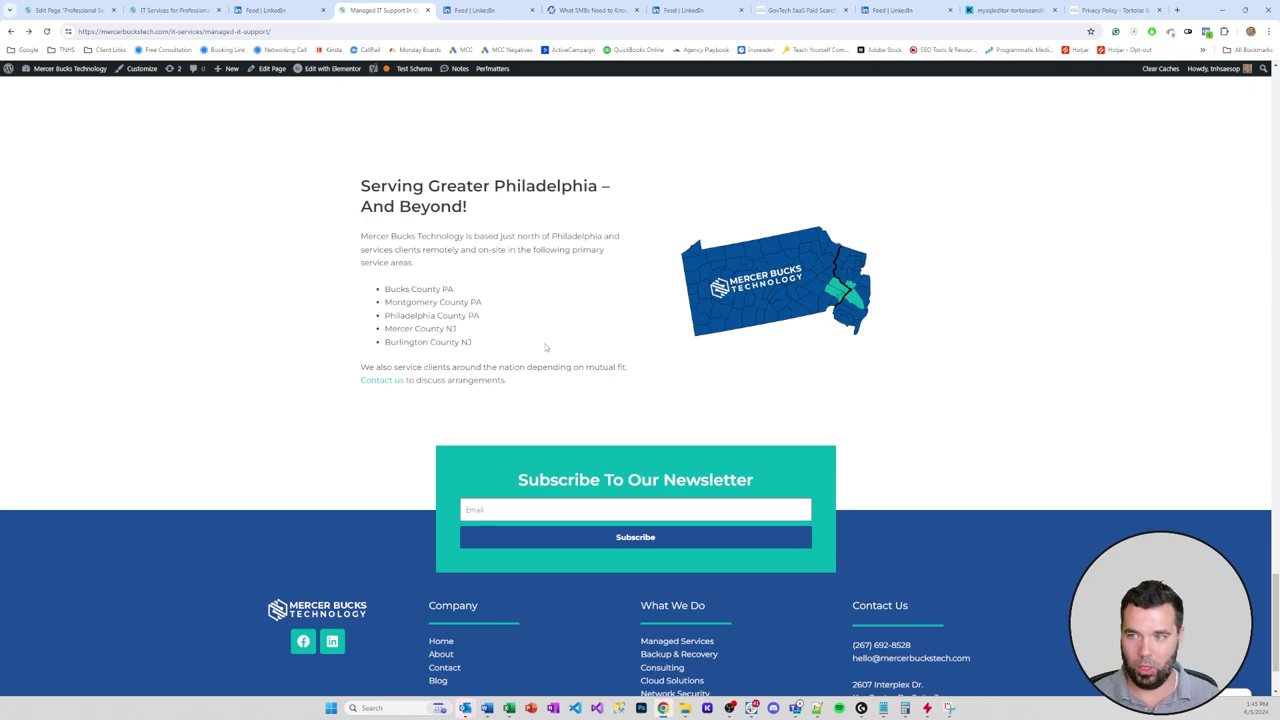
pyautogui.scroll(12, 545, 347)
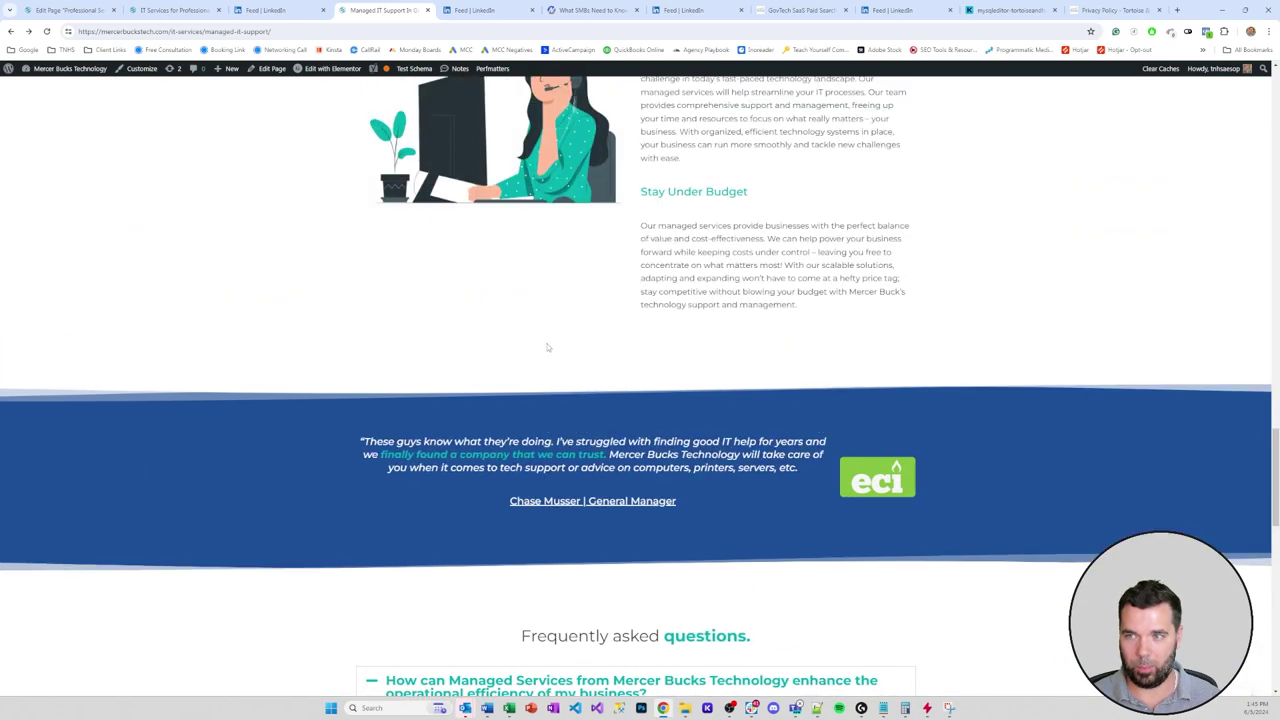
pyautogui.scroll(15, 548, 347)
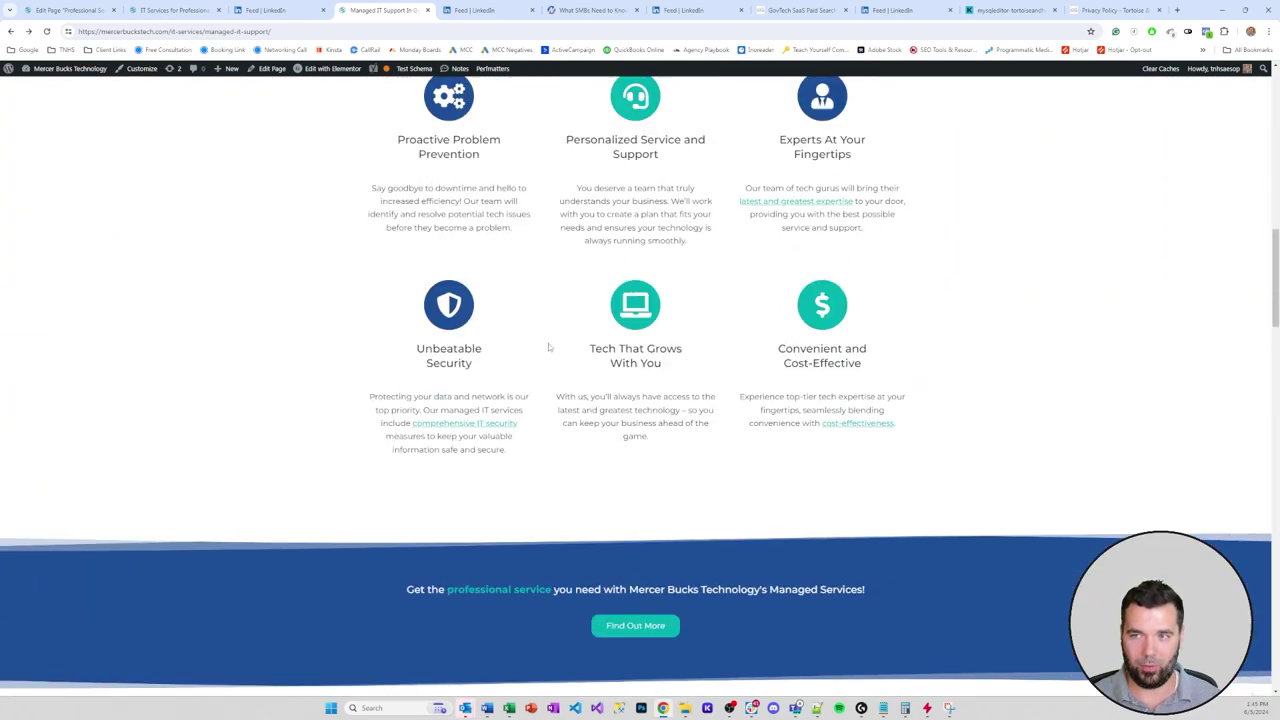
pyautogui.scroll(6, 548, 347)
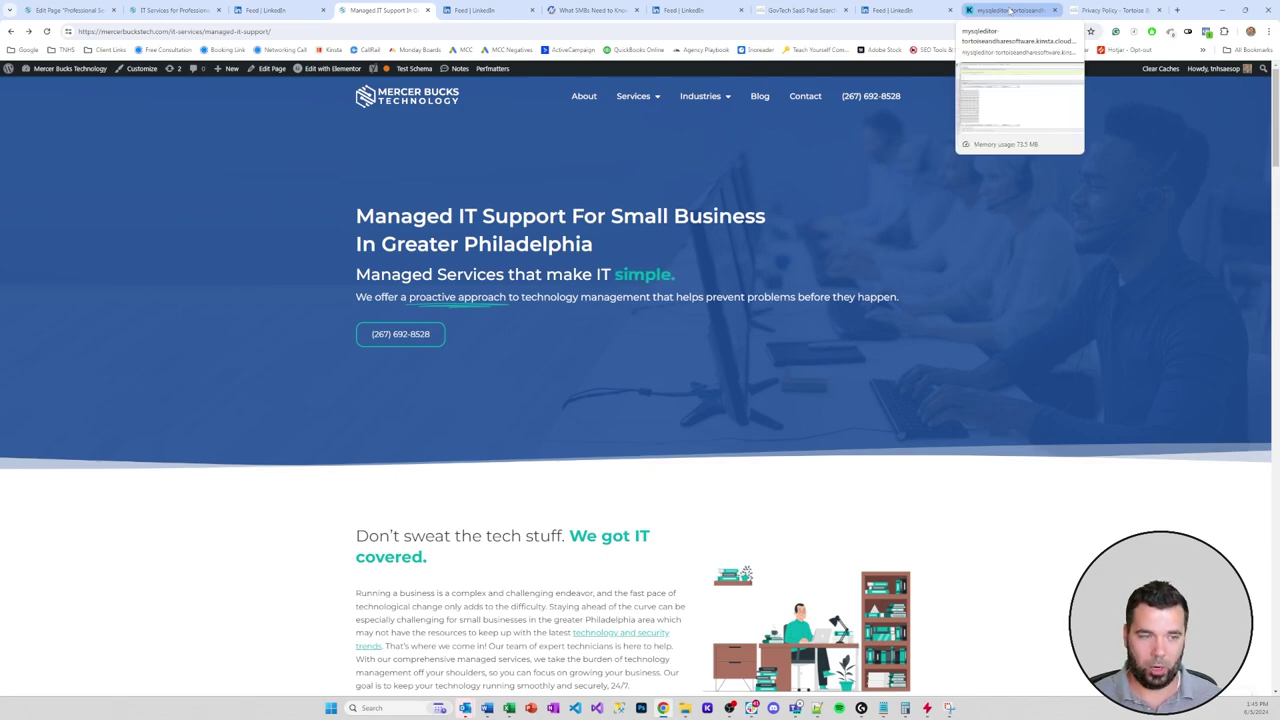
# Copy the second page URL from the phpMyAdmin results for published pages lacking a thumbnail, and open it in the Privacy Policy tab
pyautogui.click(1010, 10)
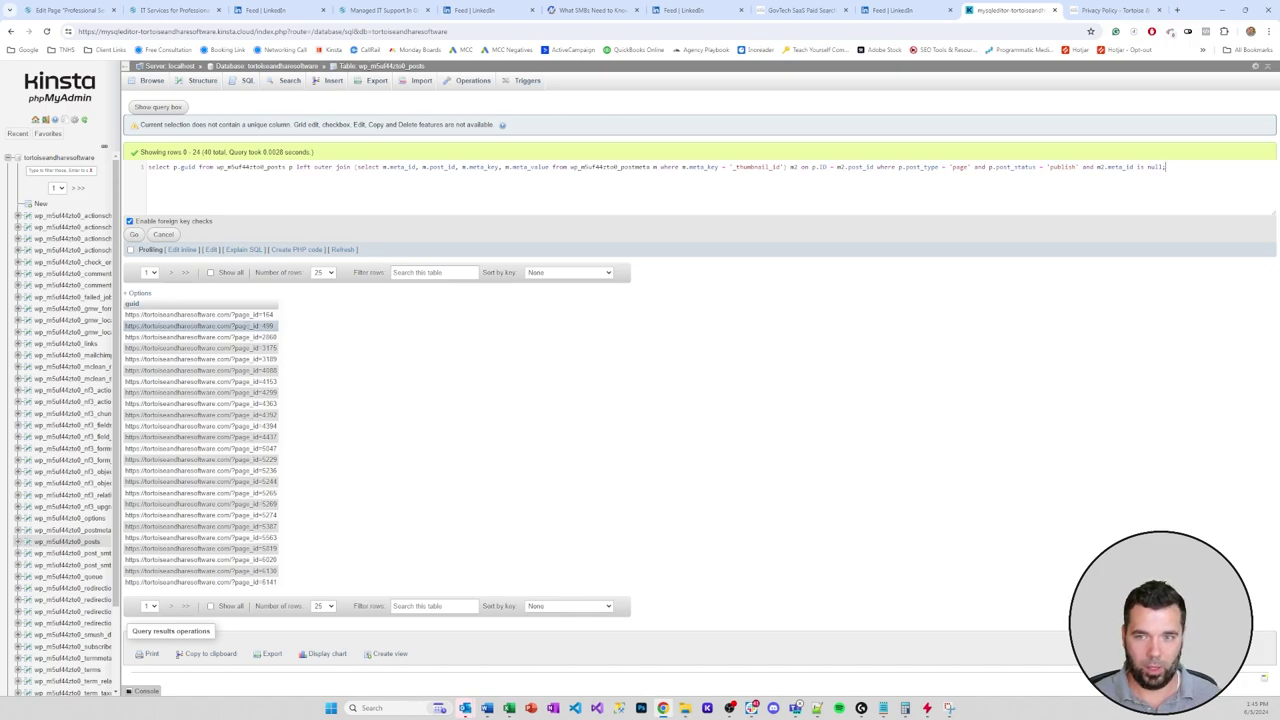
pyautogui.moveTo(274, 328)
pyautogui.mouseDown()
pyautogui.moveTo(125, 332)
pyautogui.moveTo(276, 328)
pyautogui.mouseUp()
pyautogui.hotkey('ctrl', 'c')
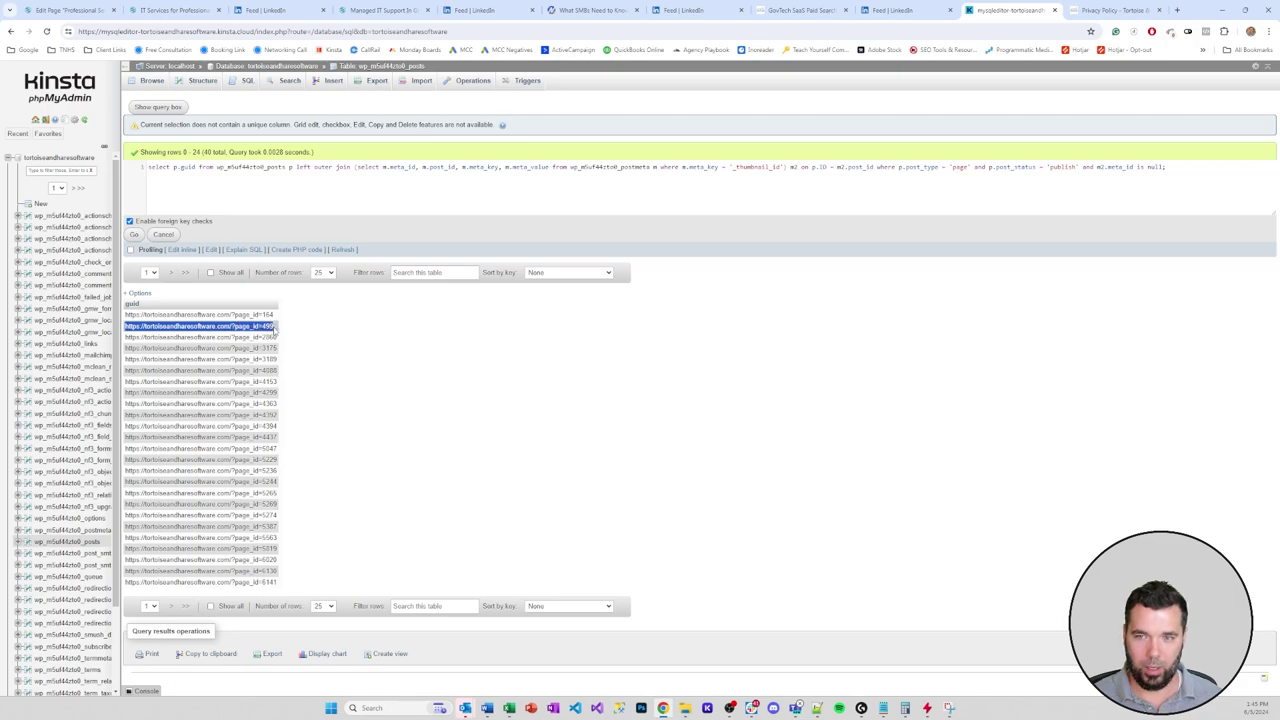
pyautogui.click(1087, 11)
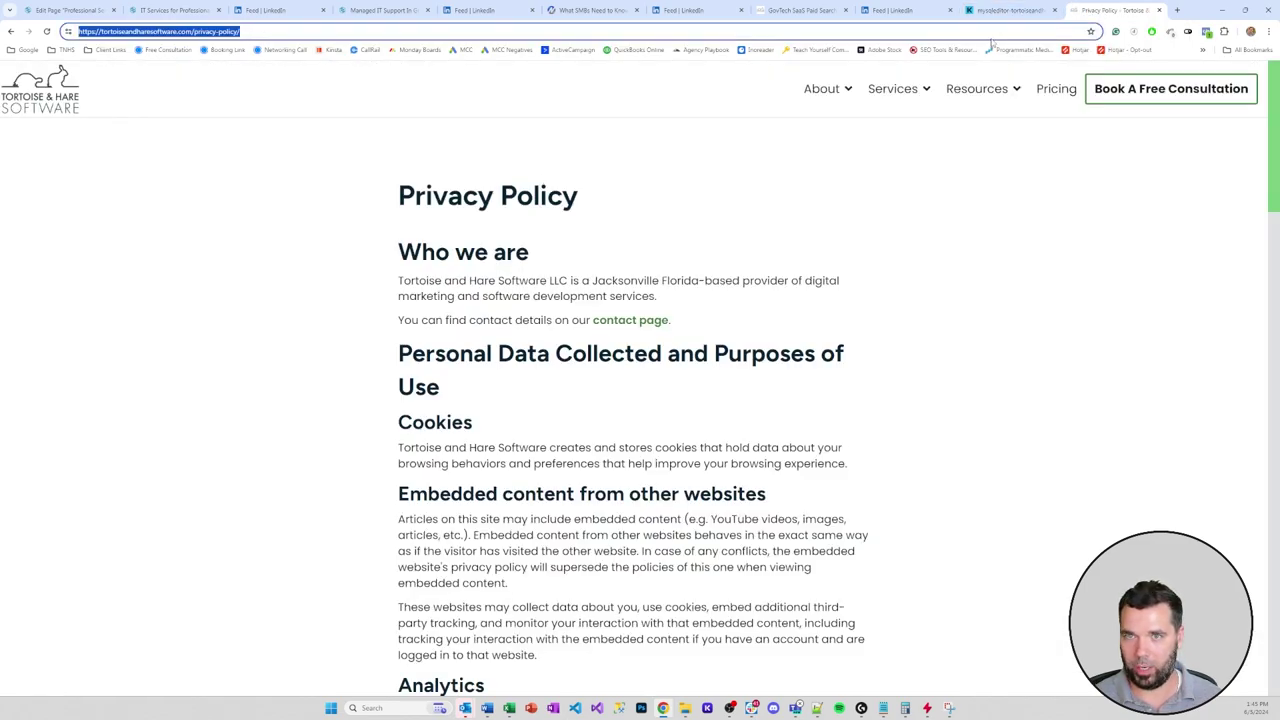
pyautogui.hotkey('ctrl', 'v')
pyautogui.press('Return')
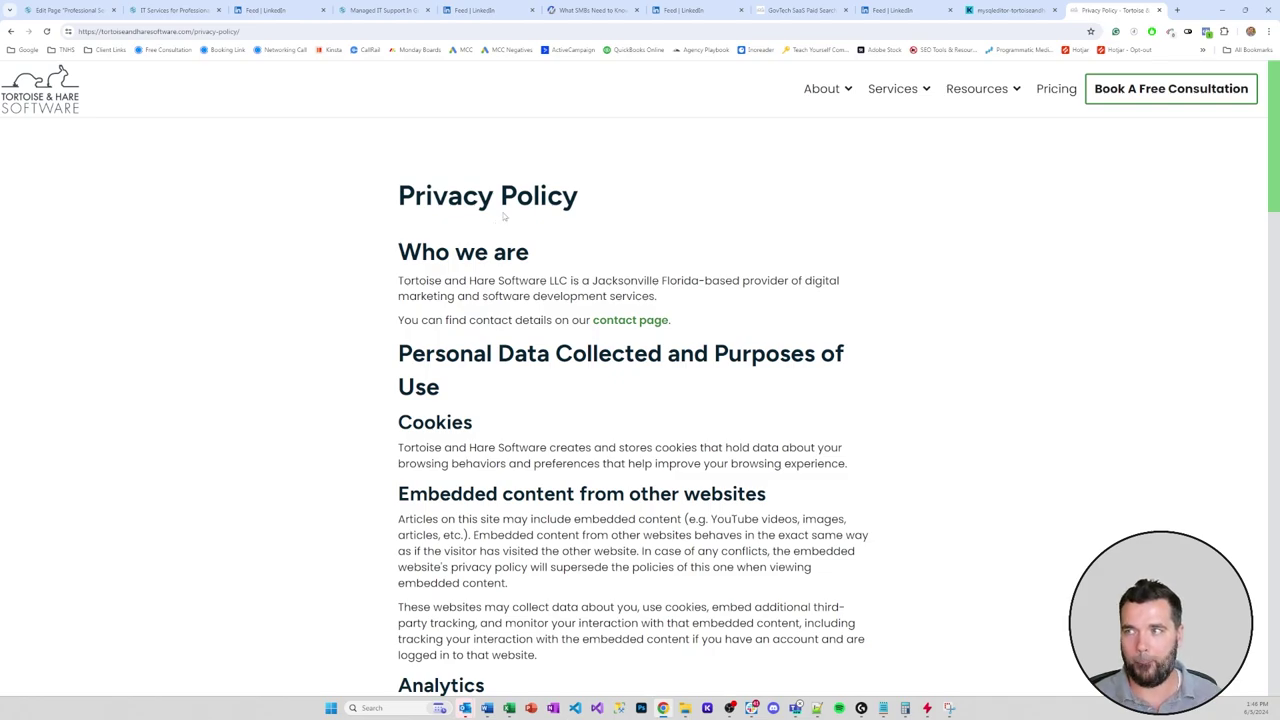
# Review the phpMyAdmin list of pages without a thumbnail and revisit the Managed IT Support link preview on LinkedIn
pyautogui.click(1004, 12)
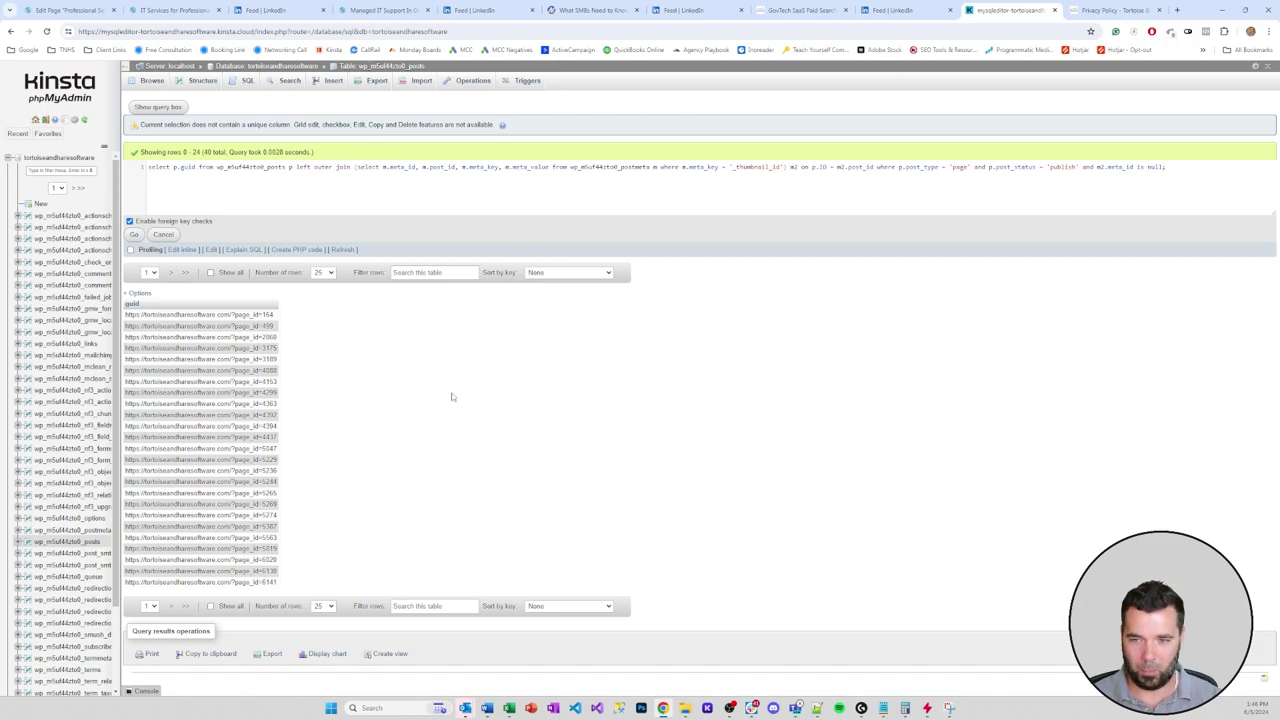
pyautogui.click(476, 10)
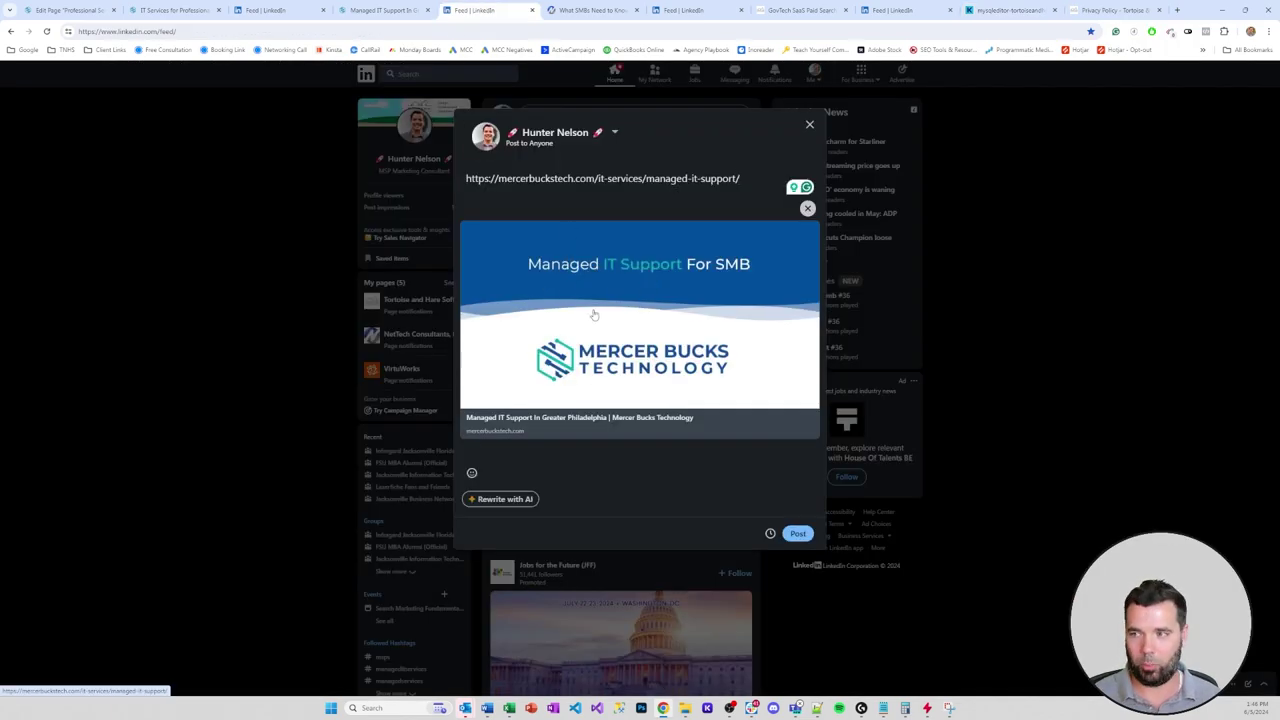